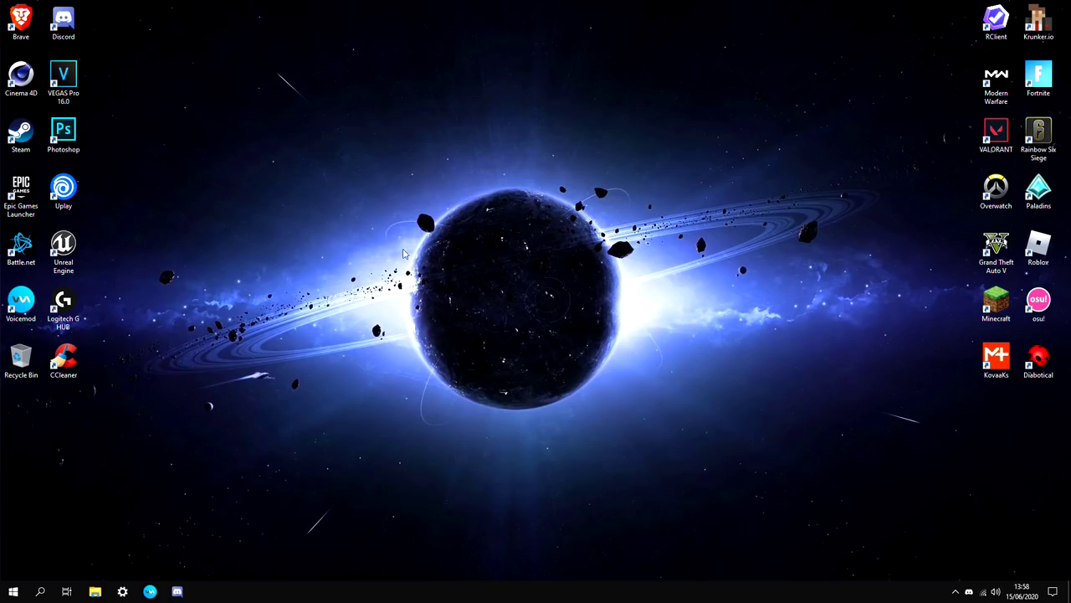
# Step: Open the install folder of the Brave desktop shortcut, pin brave to the taskbar and close the folder window
pyautogui.rightClick(18, 28)
pyautogui.click(36, 47)
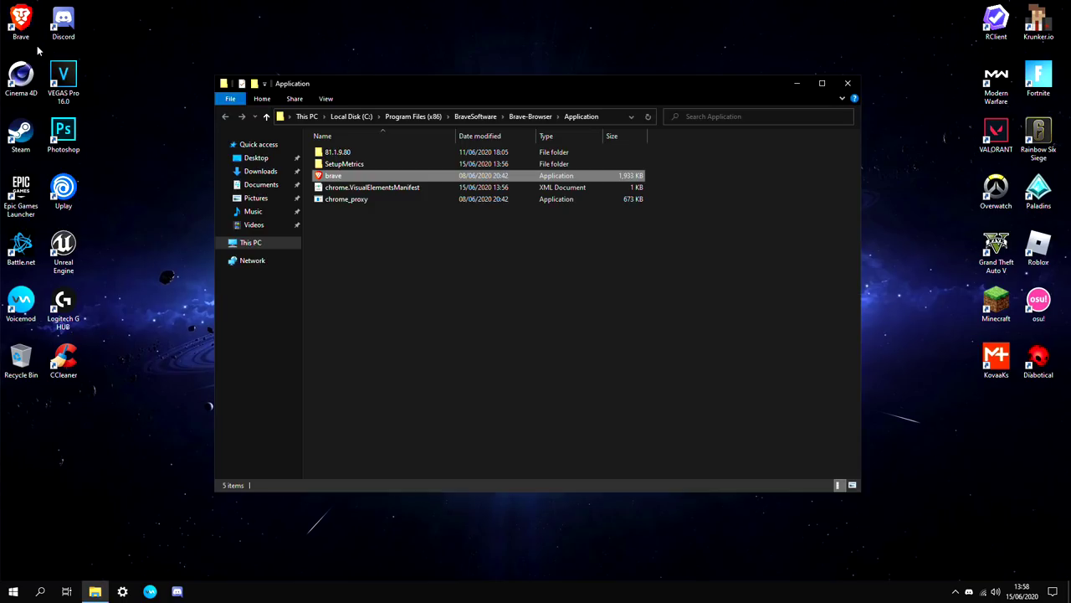
pyautogui.rightClick(341, 176)
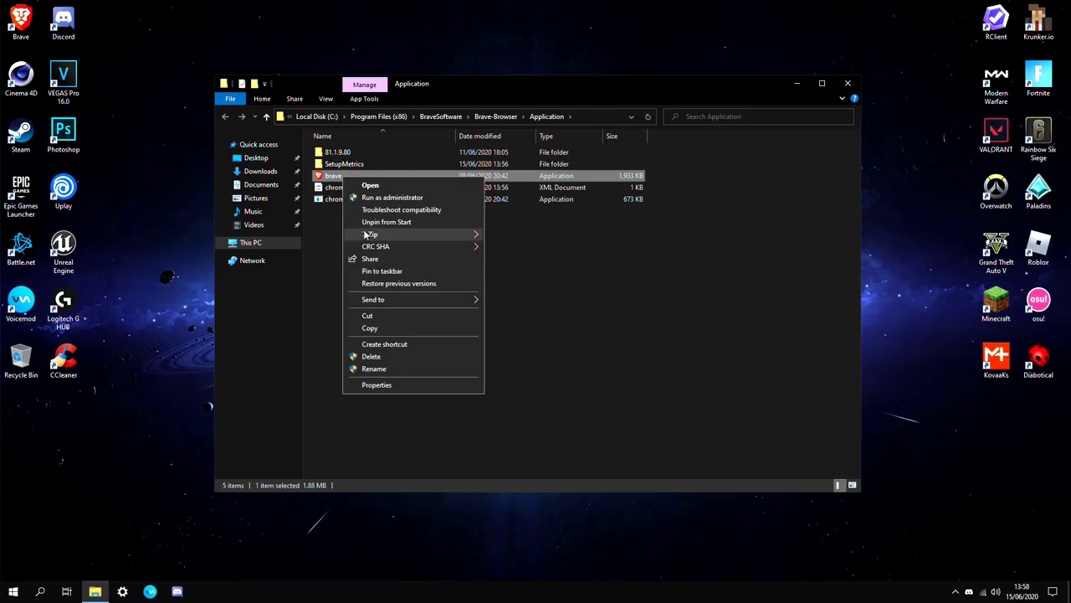
pyautogui.click(384, 272)
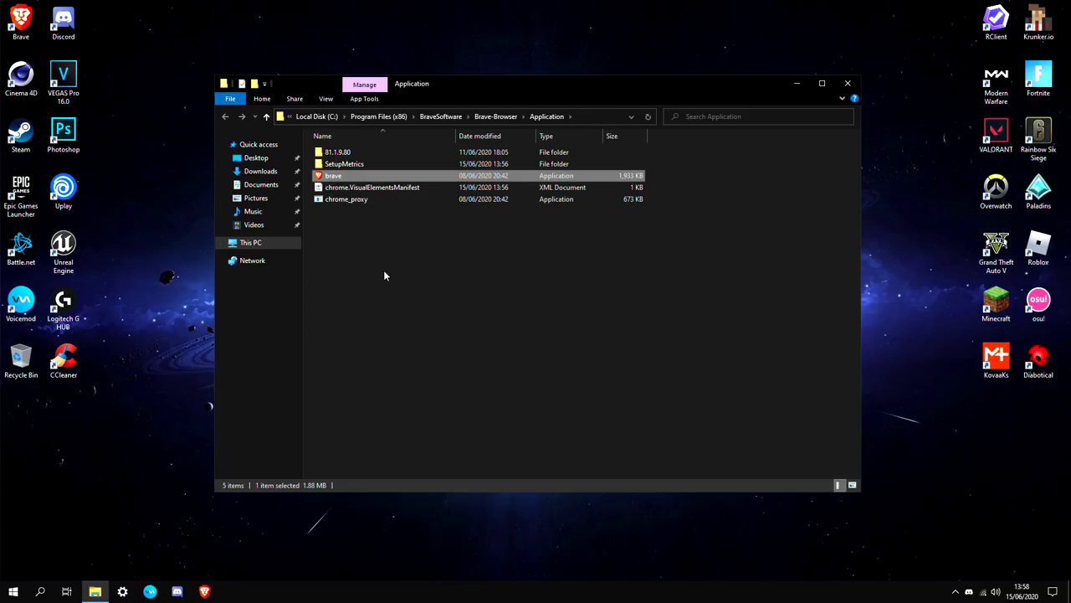
pyautogui.hotkey('alt', 'F4')
# Step: Open the properties of the pinned Brave Browser shortcut and append the launch flag beginning "--disable-frame-ra" to its Target
pyautogui.rightClick(204, 592)
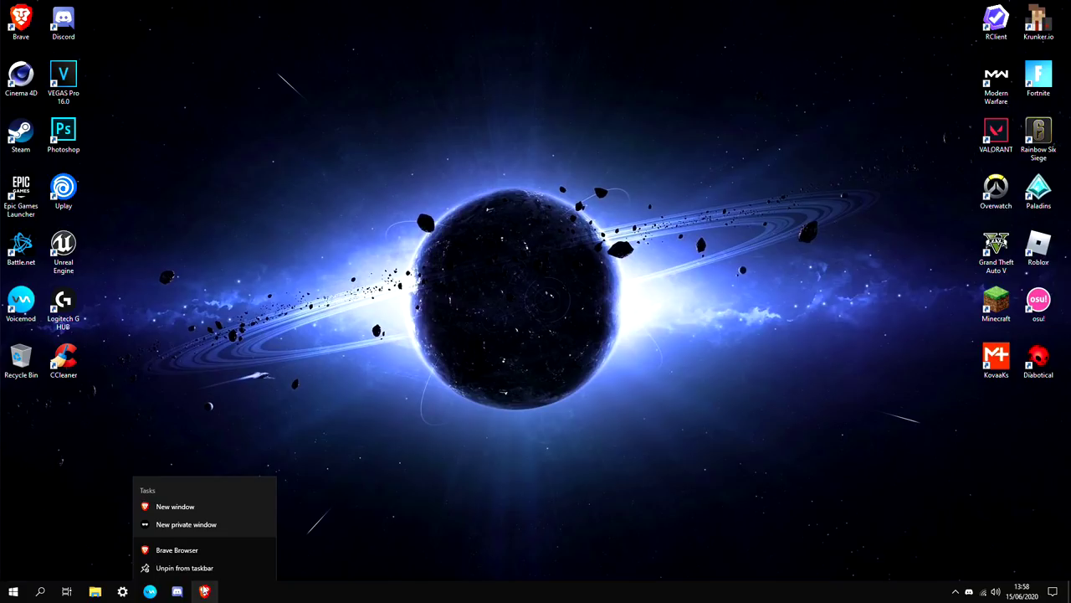
pyautogui.rightClick(209, 550)
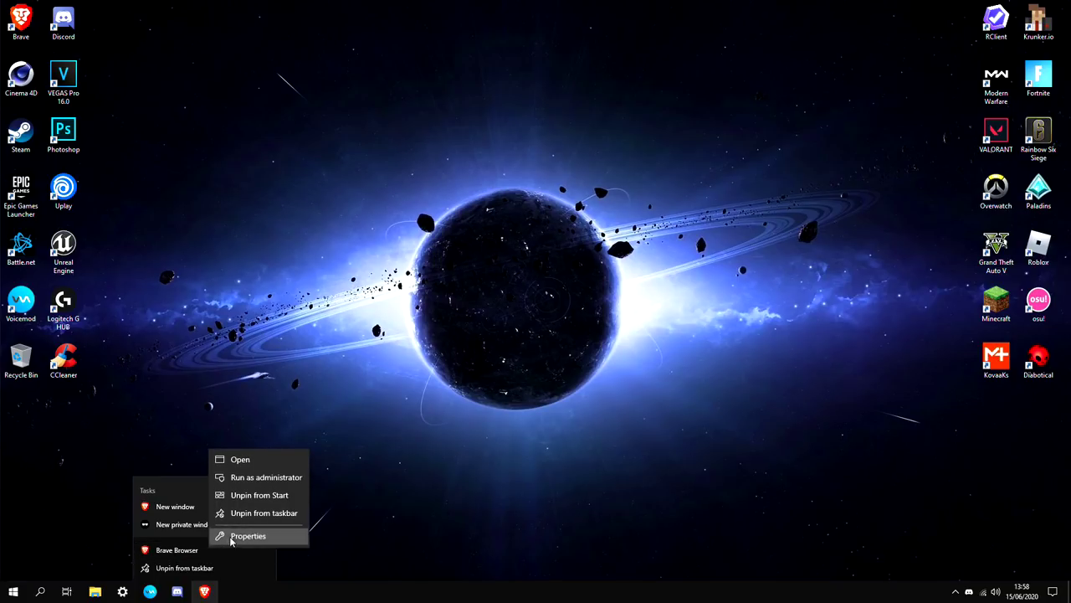
pyautogui.click(233, 538)
pyautogui.click(397, 383)
pyautogui.write('--disab')
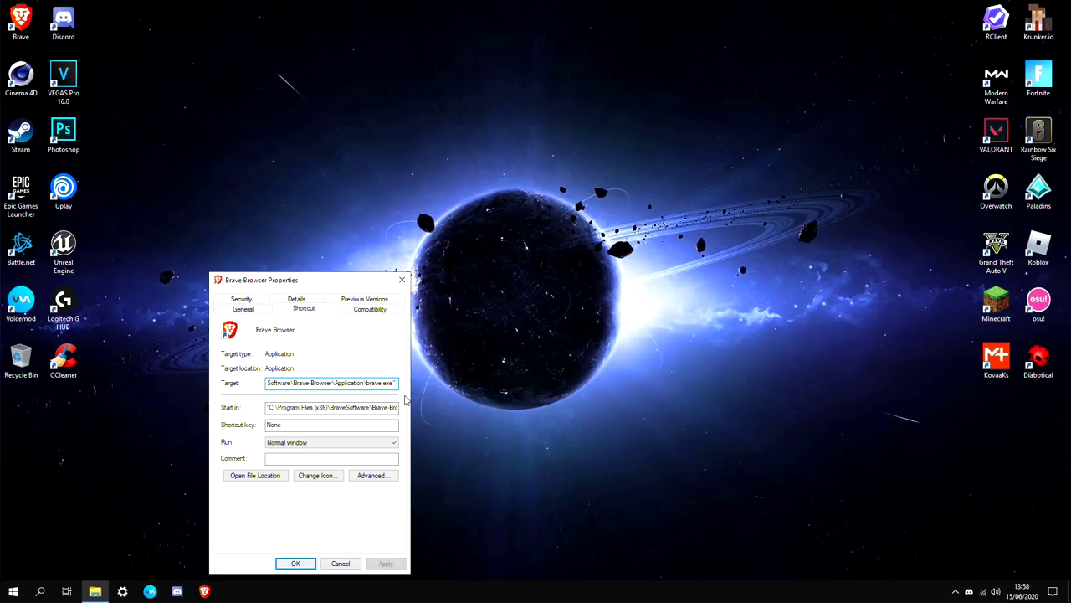
pyautogui.write('le-frame-')
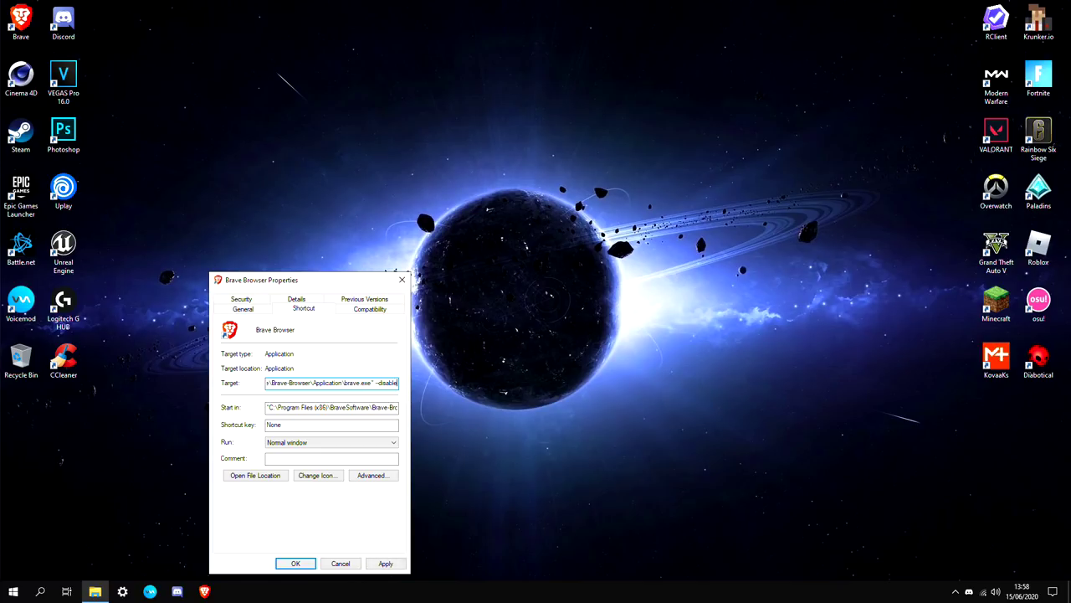
pyautogui.write('ra')
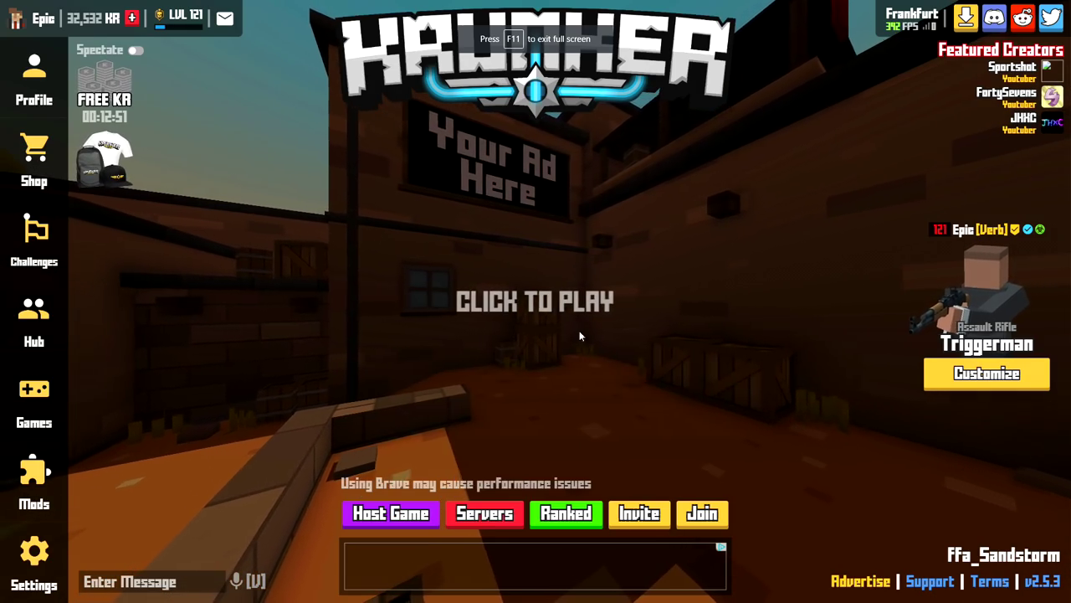
# Step: Join the Free for All match on Sandstorm, switch to the knife and run through the map
pyautogui.click(580, 336)
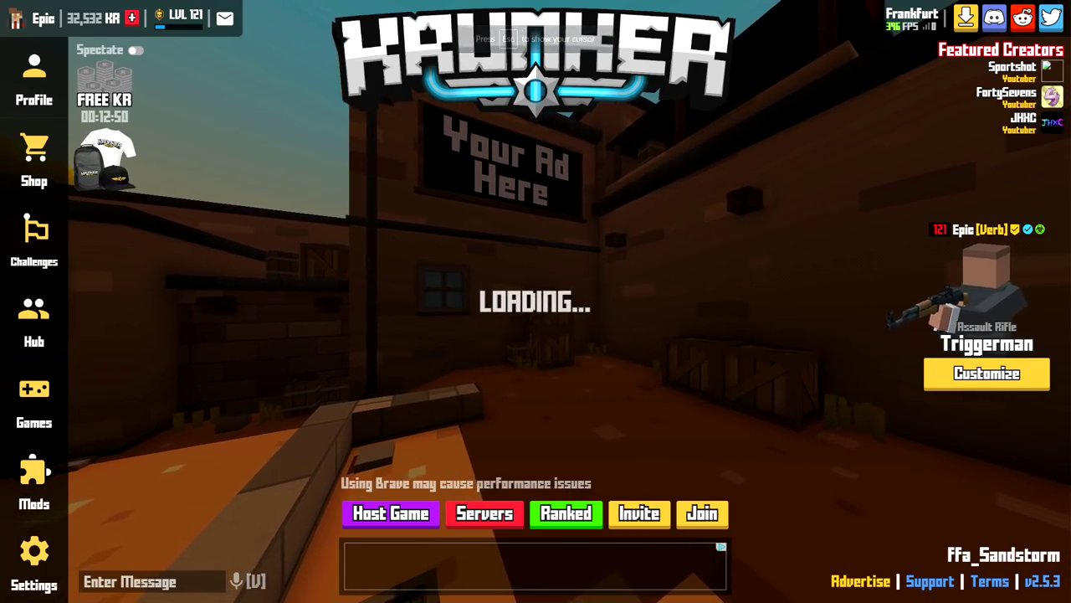
pyautogui.press('e')
pyautogui.press('w')
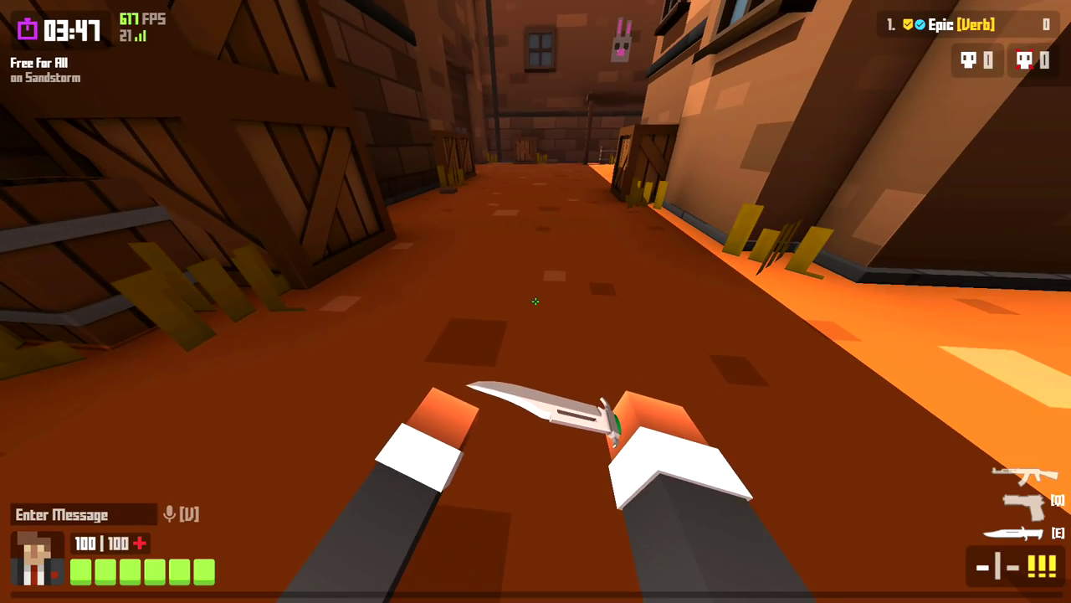
pyautogui.press('w')
pyautogui.press('w')
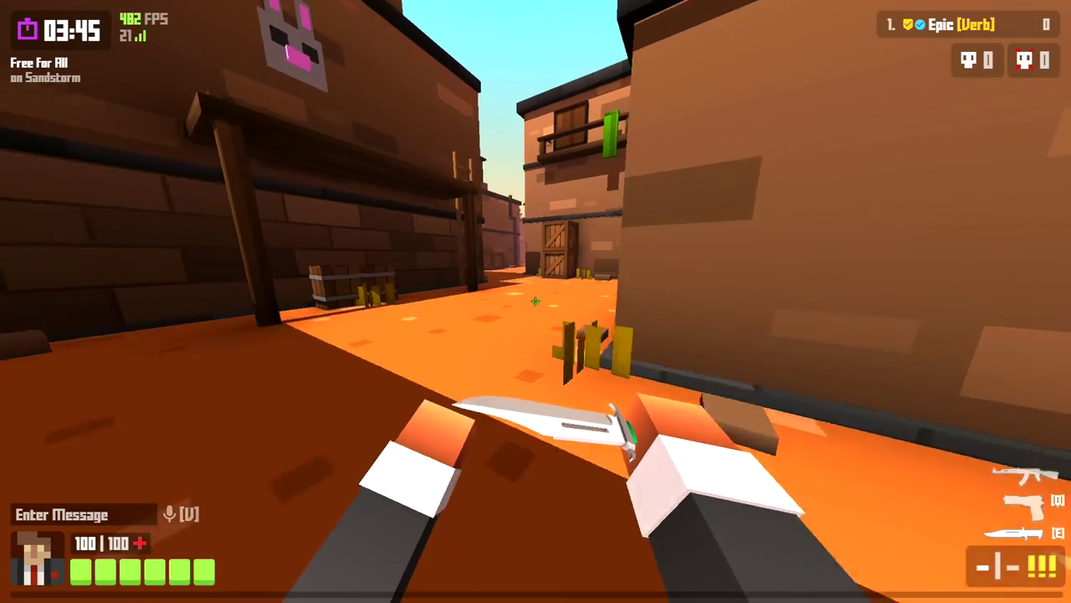
pyautogui.press('w')
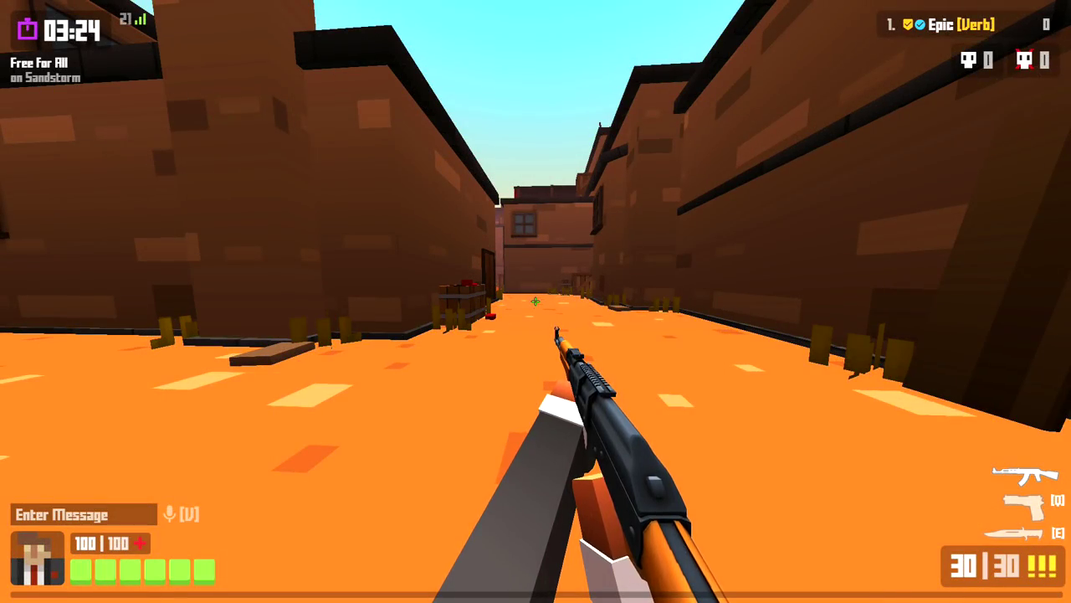
# Step: In the game's Performance settings, lower Render Distance to 1 and check its effect in the match
pyautogui.press('Escape')
pyautogui.click(35, 561)
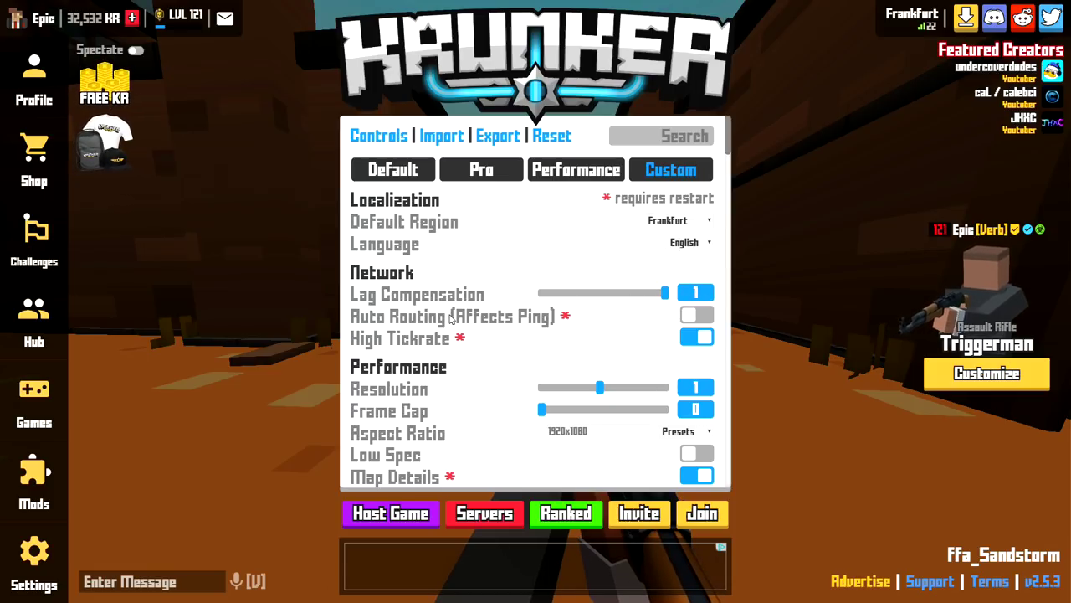
pyautogui.scroll(-1, 427, 302)
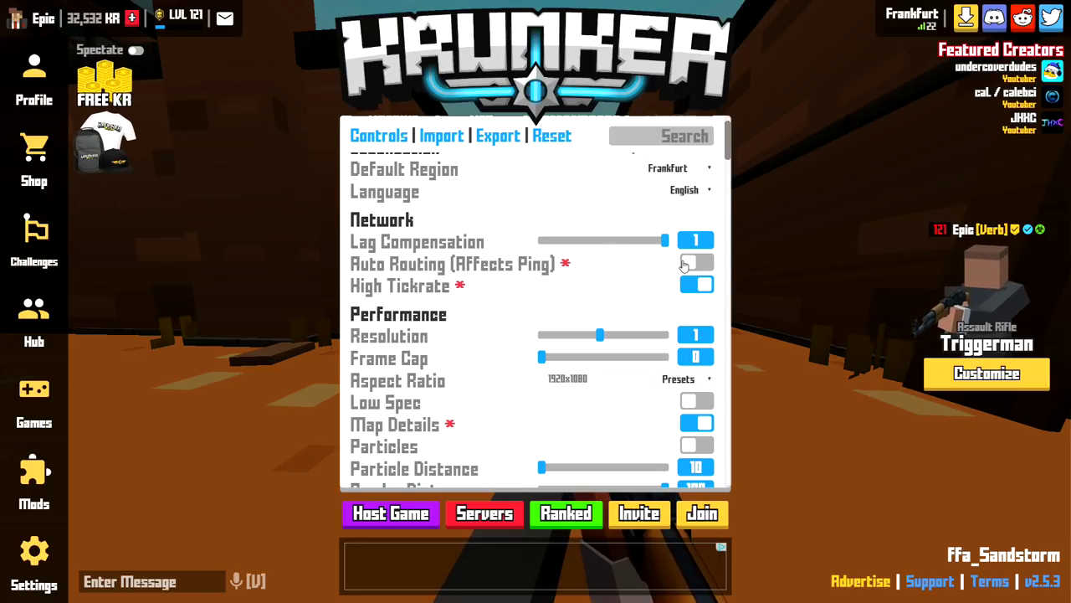
pyautogui.scroll(-1, 477, 298)
pyautogui.scroll(-1, 503, 234)
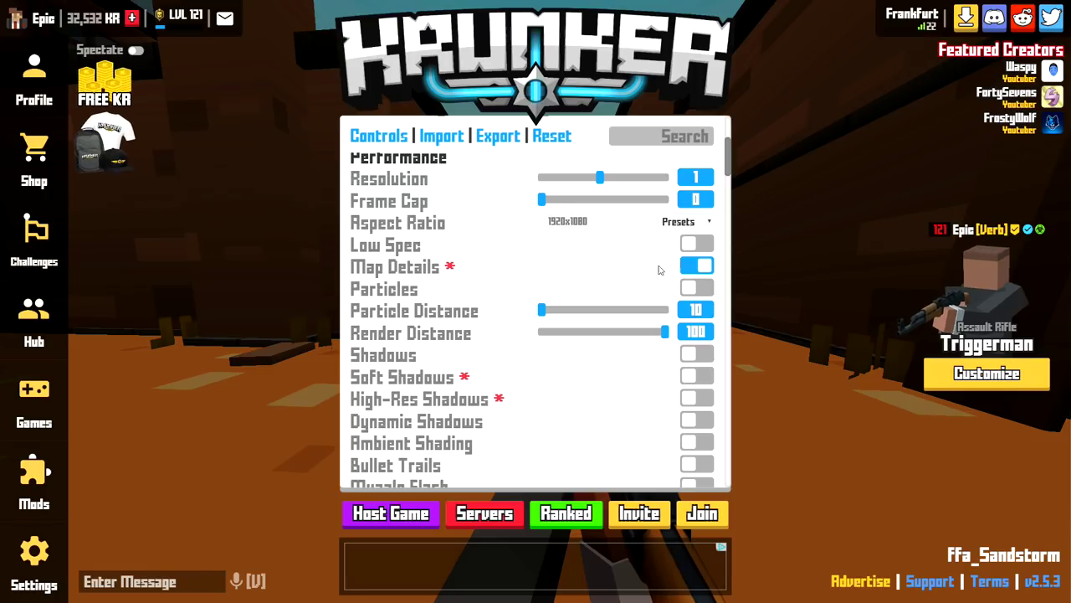
pyautogui.click(693, 265)
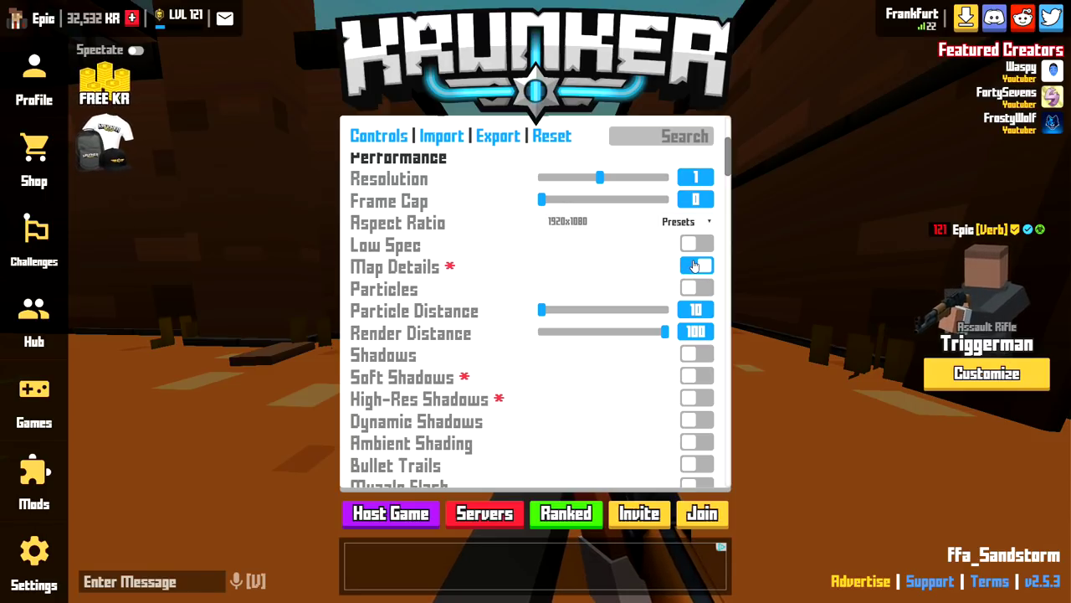
pyautogui.scroll(-1, 669, 264)
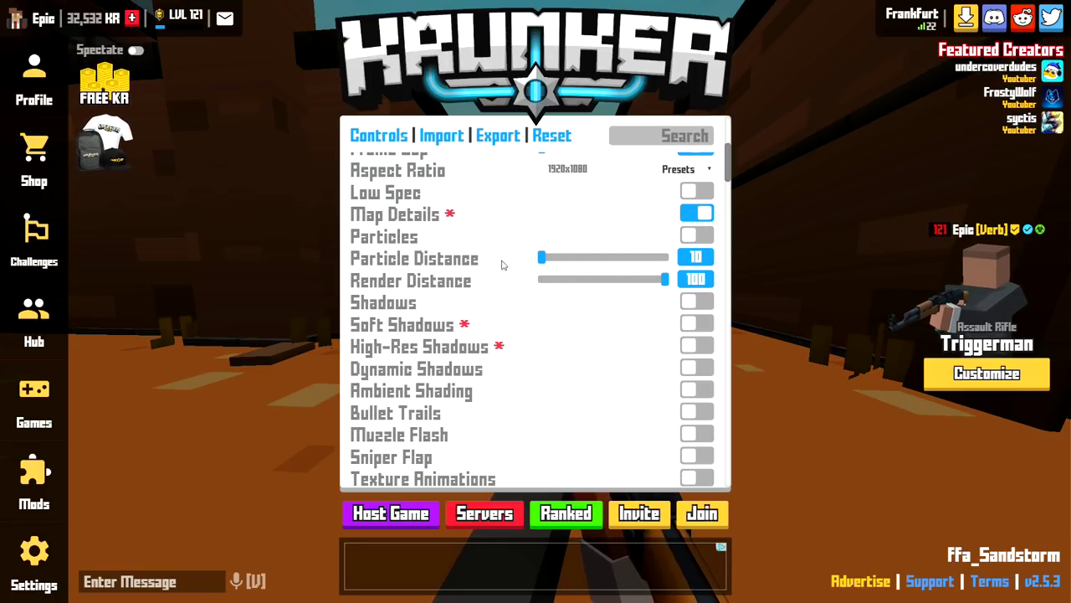
pyautogui.moveTo(663, 280); pyautogui.dragTo(456, 280)
pyautogui.click(762, 278)
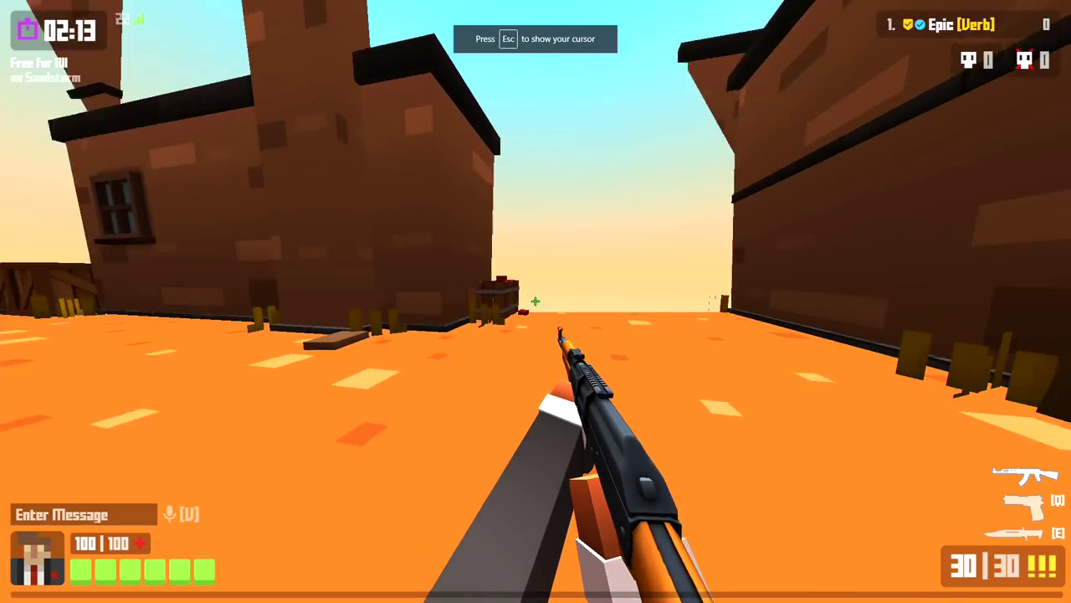
pyautogui.press('Escape')
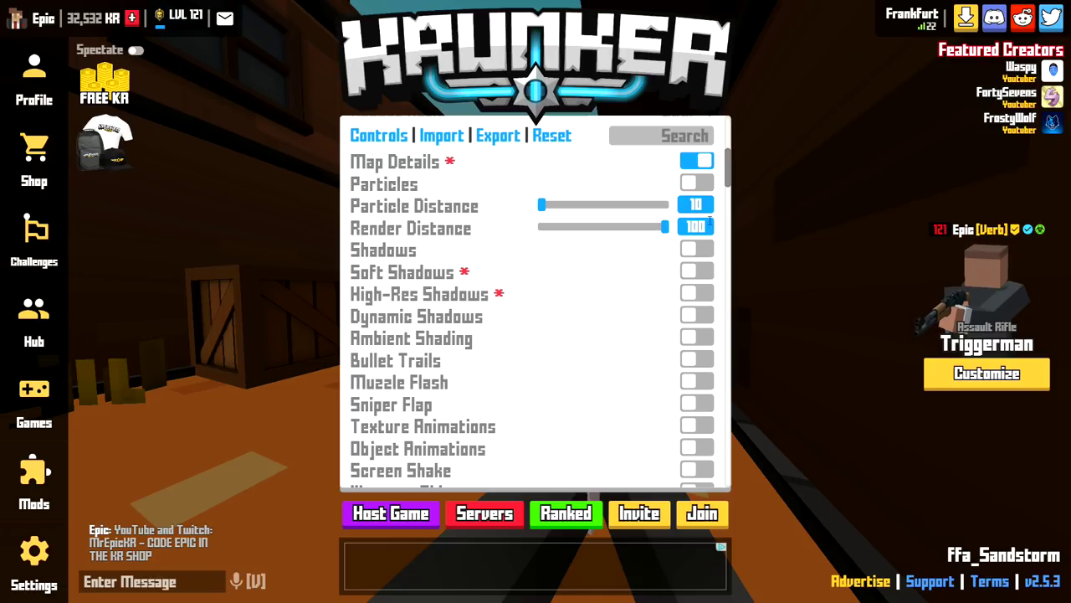
# Step: Open the Lighting quality choices in the Performance settings
pyautogui.scroll(-1, 439, 249)
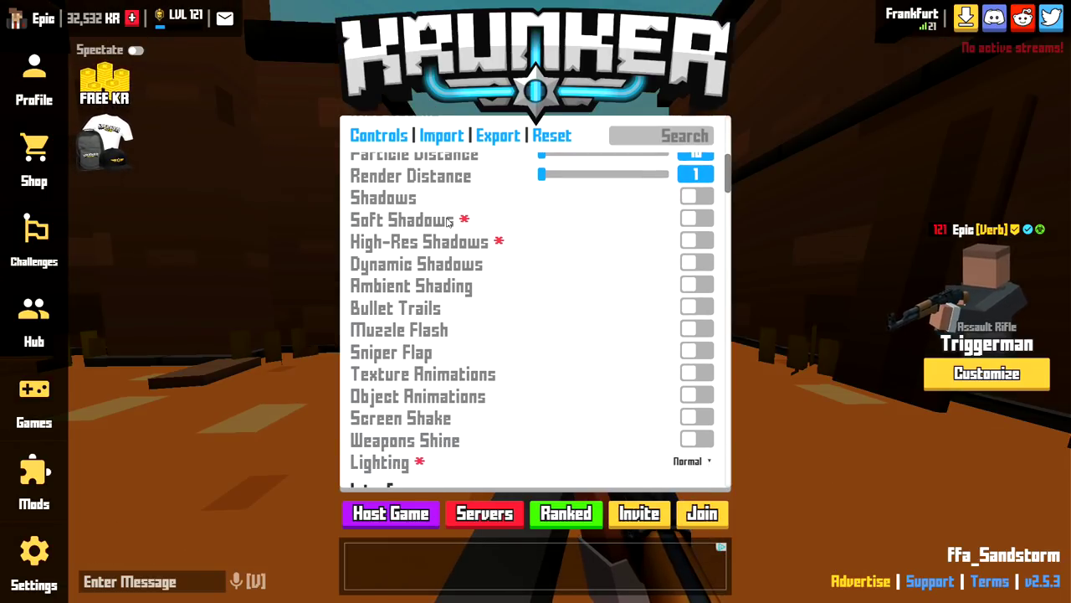
pyautogui.scroll(-1, 466, 464)
pyautogui.click(700, 406)
pyautogui.click(694, 414)
pyautogui.click(694, 413)
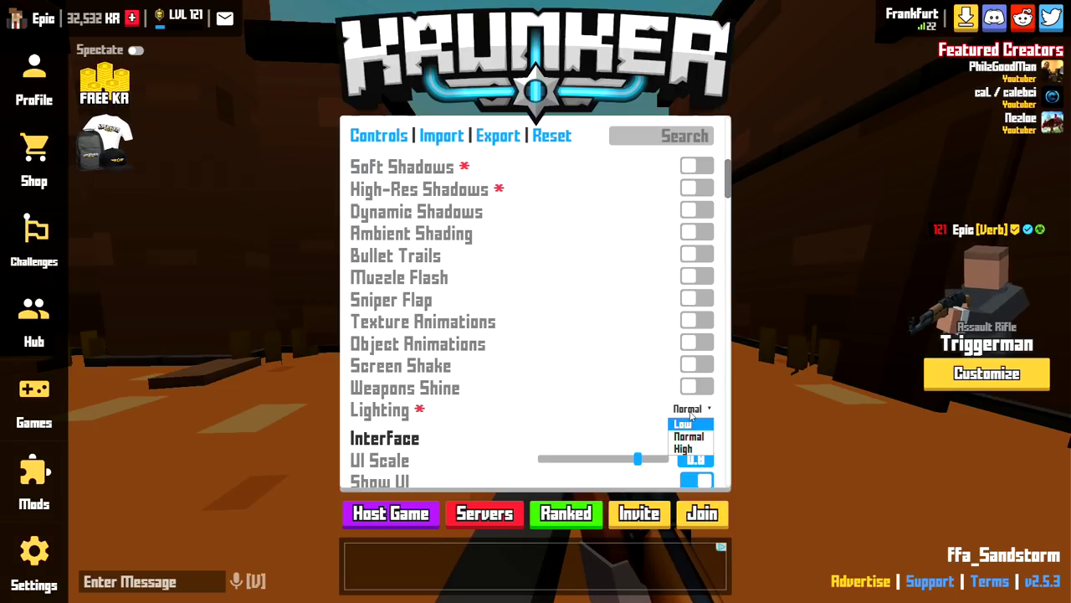
pyautogui.click(692, 416)
# Step: Set Nametag Display to Off in the Interface settings
pyautogui.scroll(-5, 589, 392)
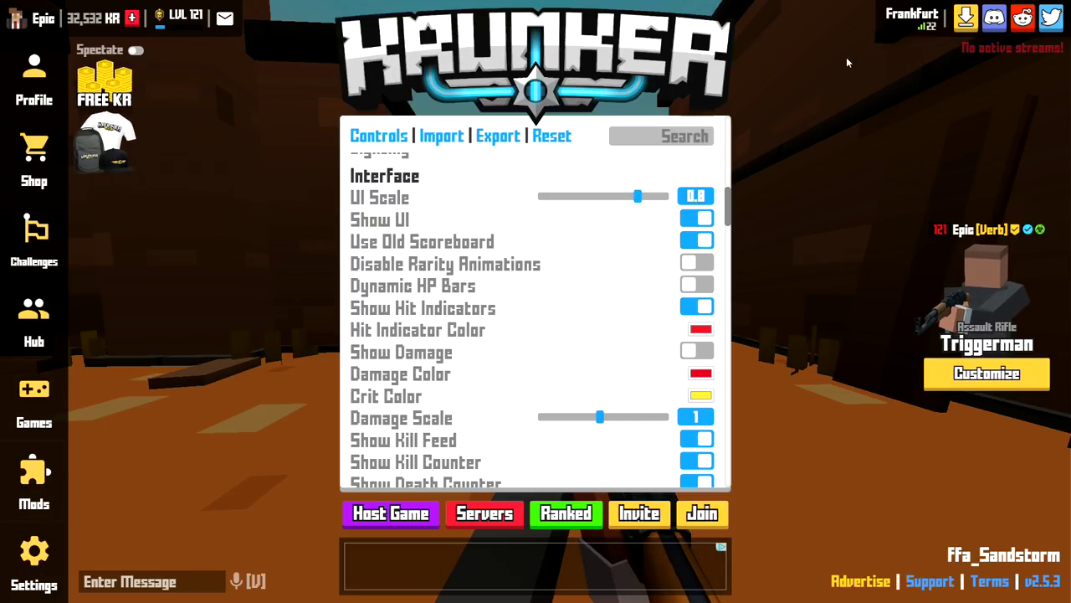
pyautogui.scroll(-1, 481, 234)
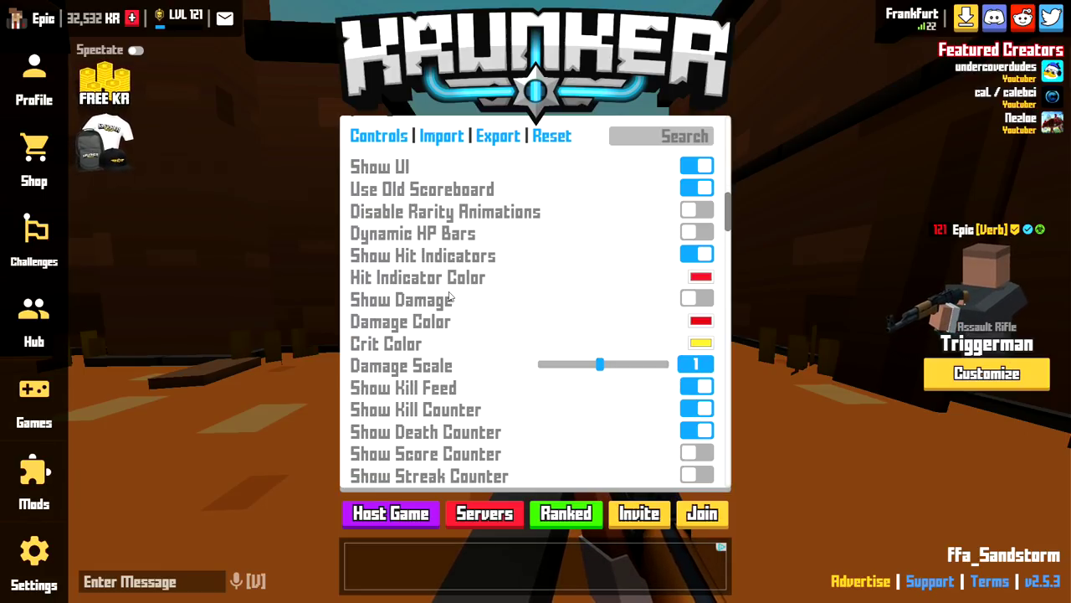
pyautogui.scroll(-4, 450, 296)
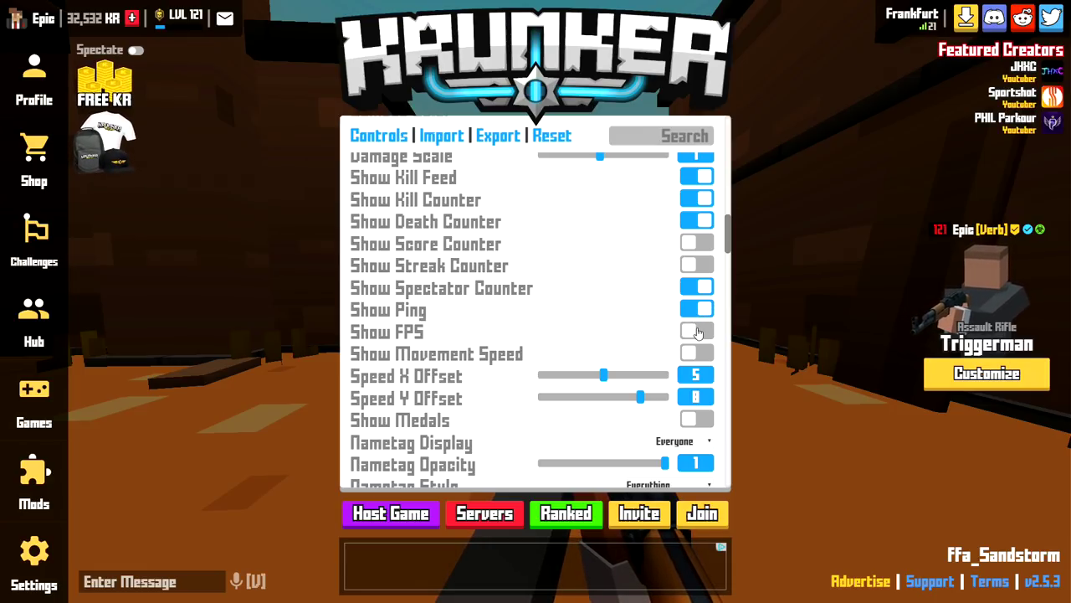
pyautogui.scroll(-4, 557, 304)
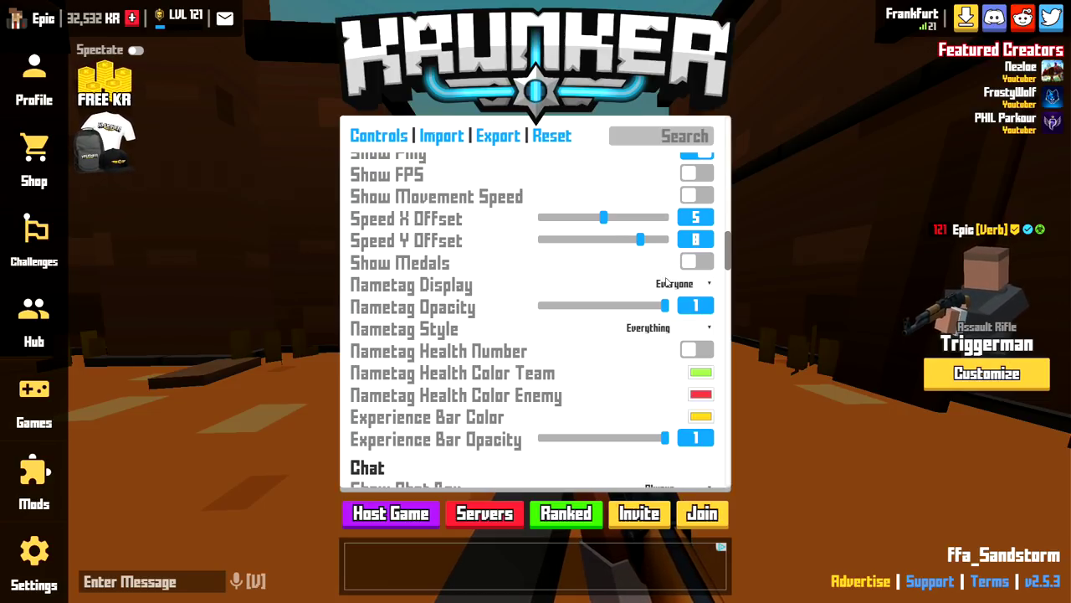
pyautogui.click(669, 288)
pyautogui.press('Down')
pyautogui.press('Down')
pyautogui.press('Down')
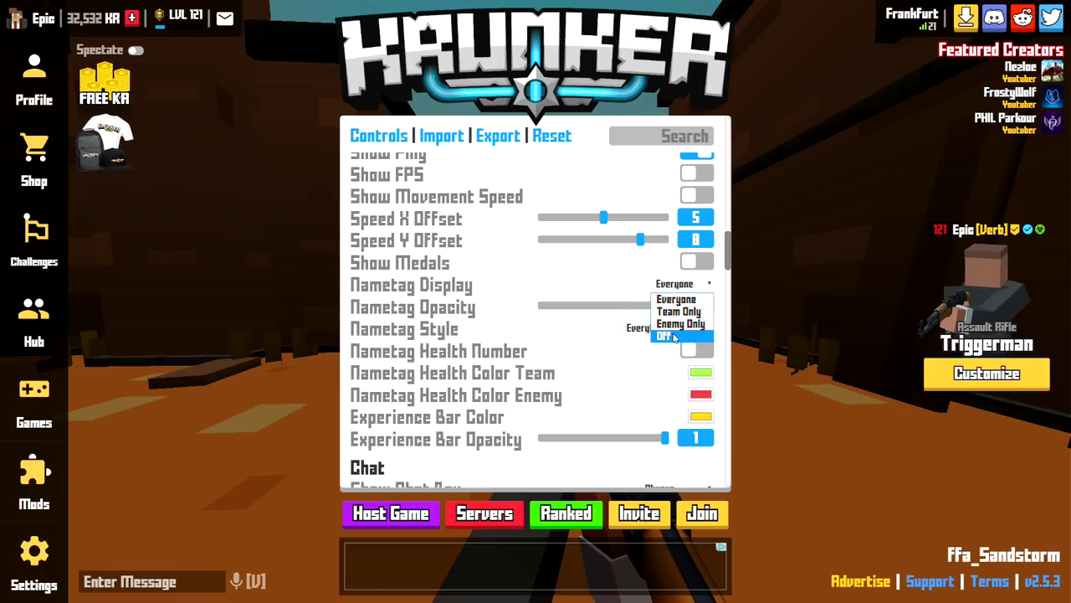
pyautogui.press('Return')
pyautogui.click(682, 289)
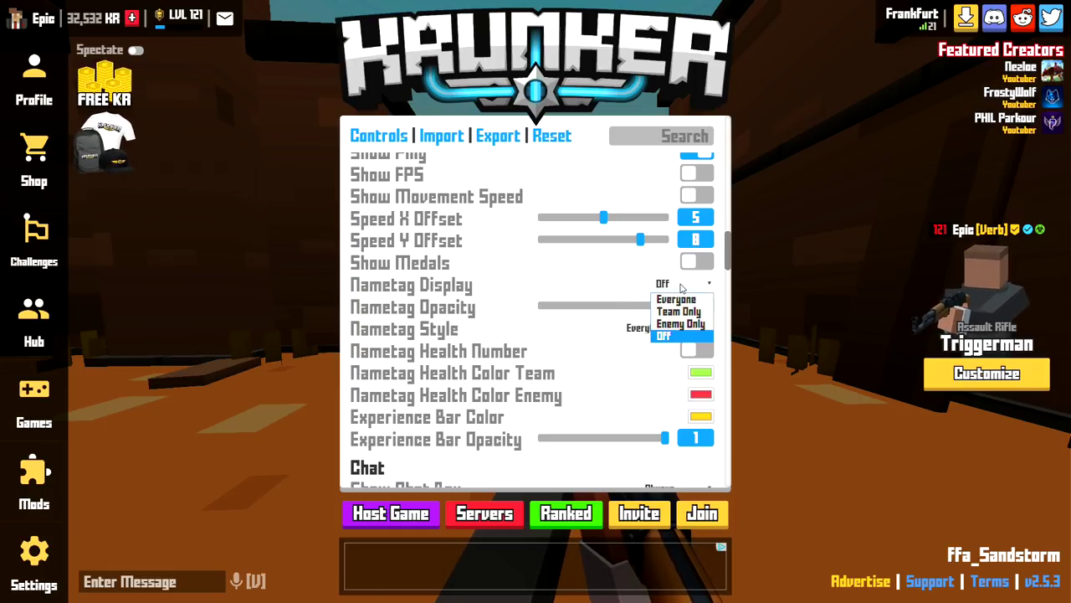
# Step: Open the Show Chat Box choices in the Chat settings
pyautogui.scroll(-2, 438, 201)
pyautogui.scroll(-2, 442, 271)
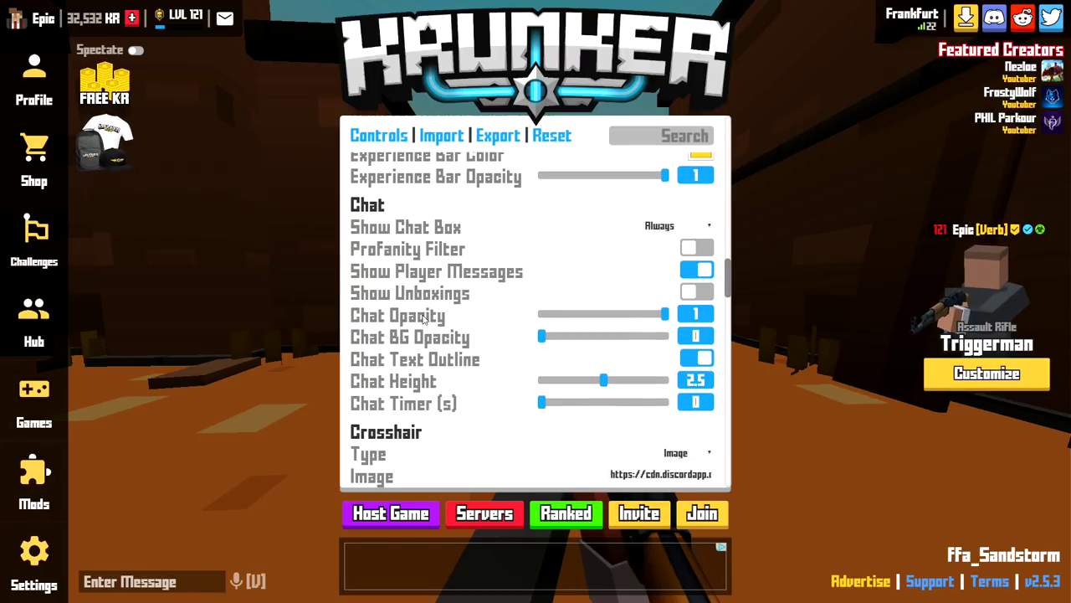
pyautogui.click(669, 190)
pyautogui.click(669, 195)
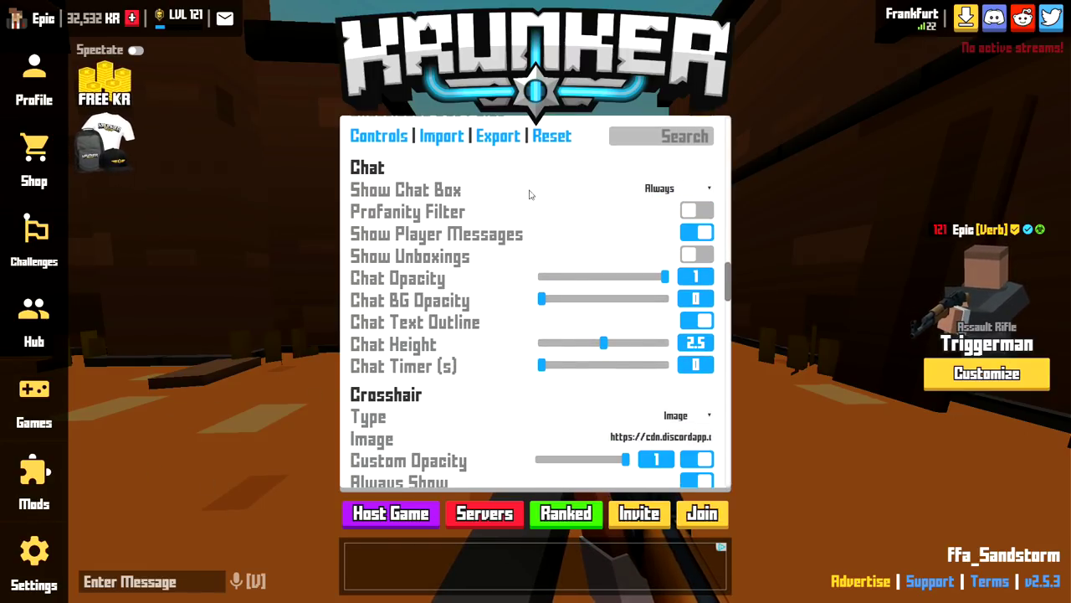
# Step: Review the Crosshair, Gameplay, Controller, Audio and View Model settings
pyautogui.scroll(-3, 521, 313)
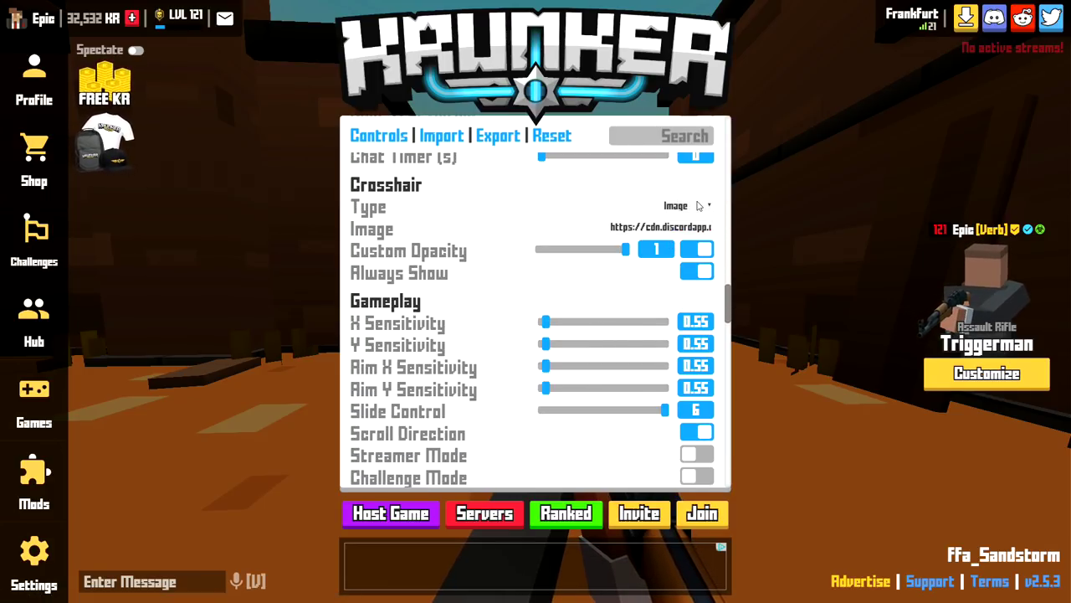
pyautogui.scroll(-1, 392, 219)
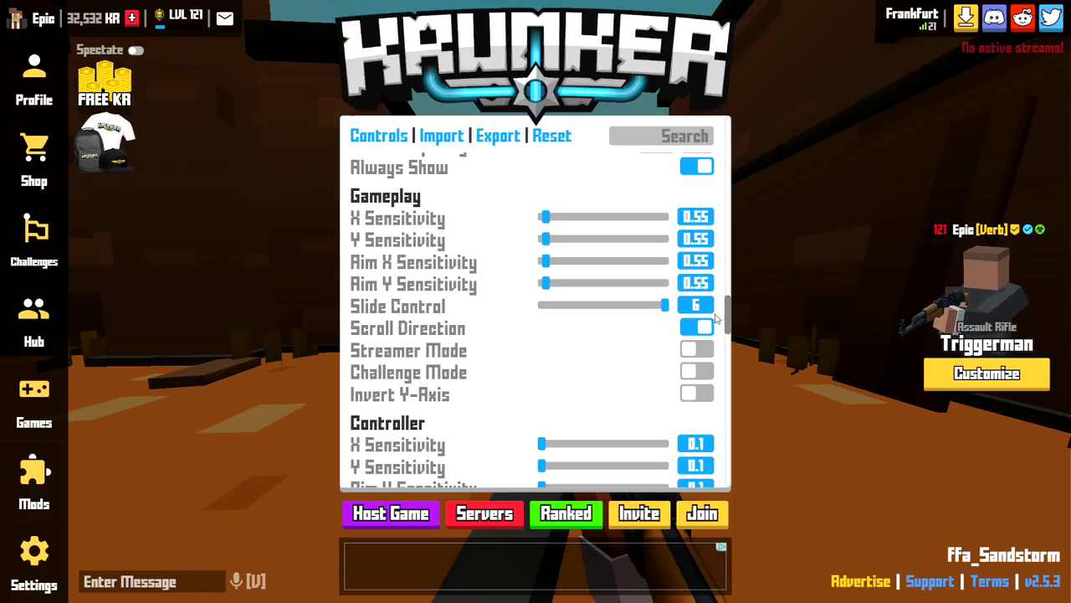
pyautogui.scroll(-1, 466, 329)
pyautogui.scroll(-3, 459, 336)
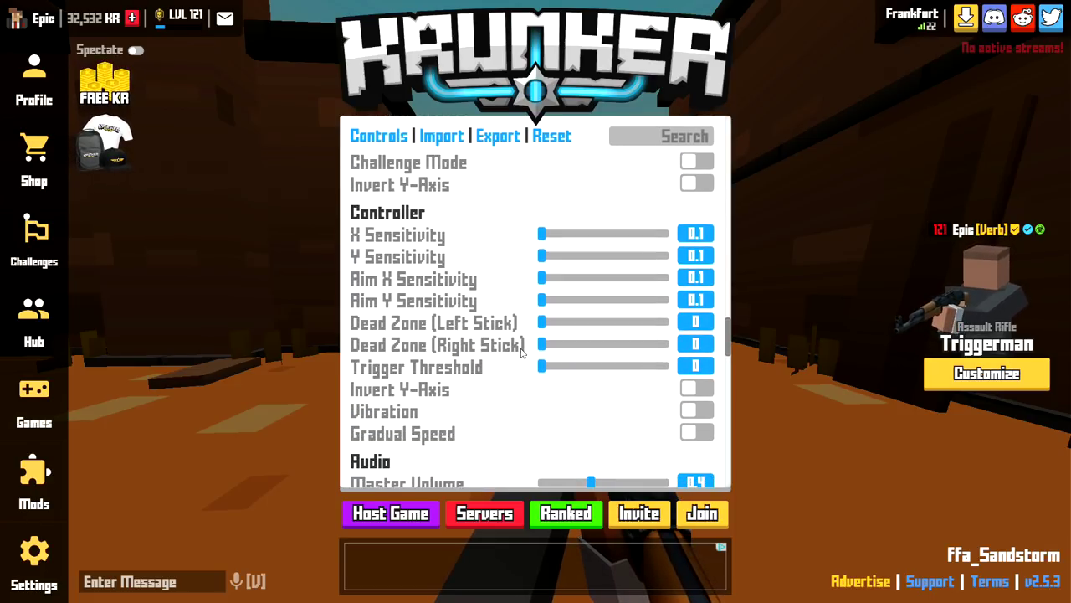
pyautogui.scroll(-4, 483, 333)
pyautogui.scroll(-2, 483, 333)
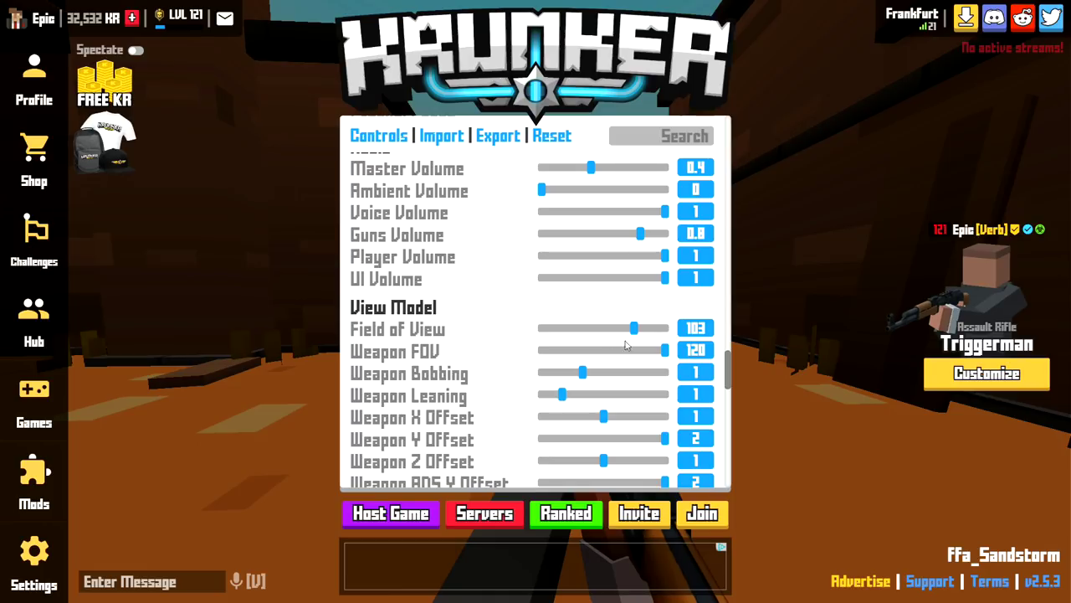
pyautogui.scroll(1, 722, 368)
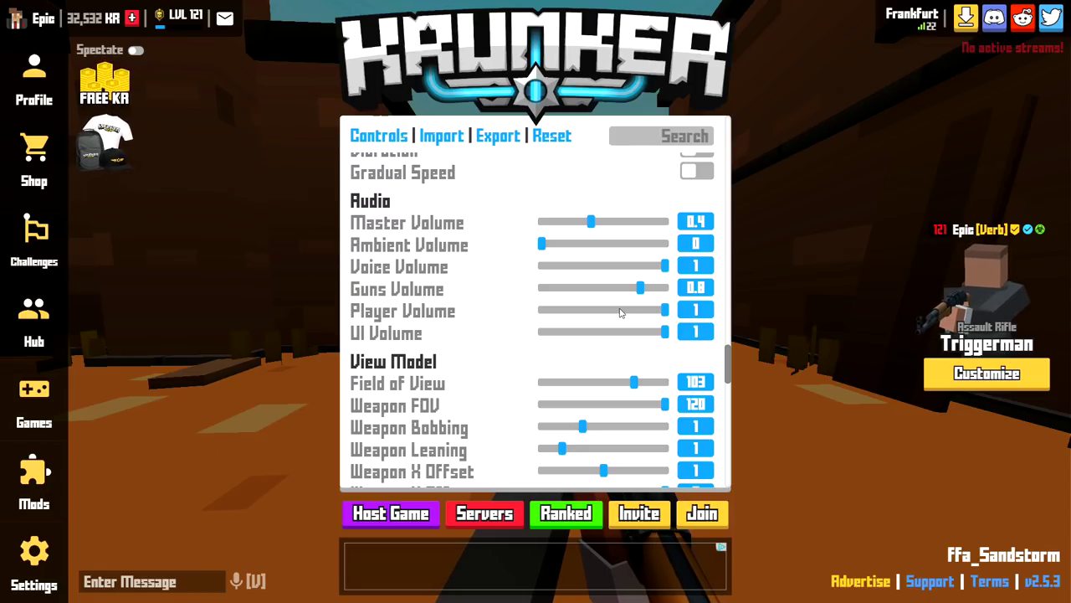
pyautogui.scroll(-2, 561, 322)
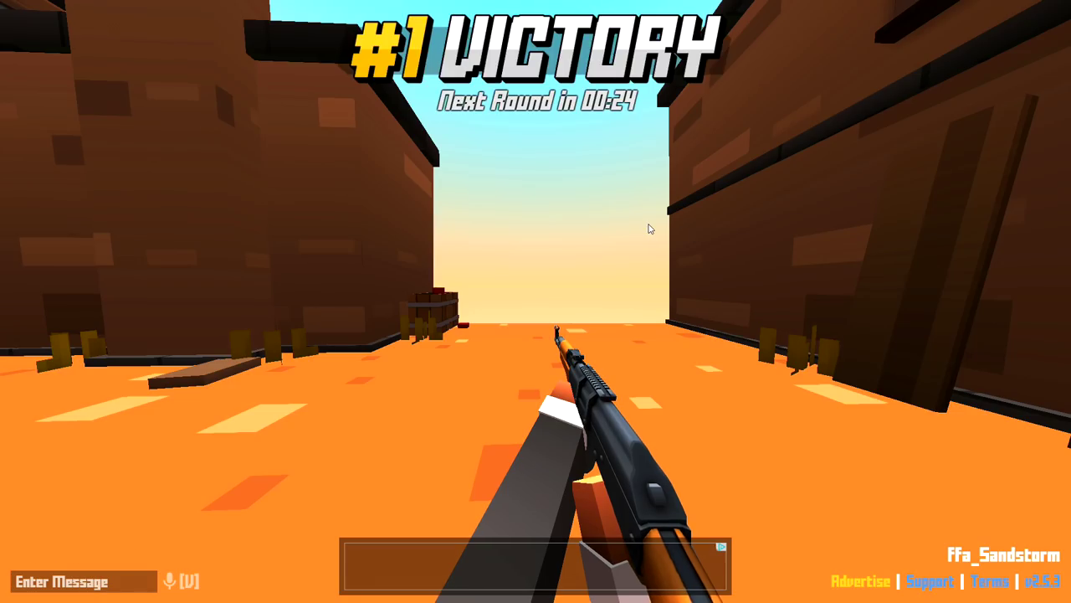
# Step: Check the weapon view and aiming down sights in the match against the View Model settings
pyautogui.press('Escape')
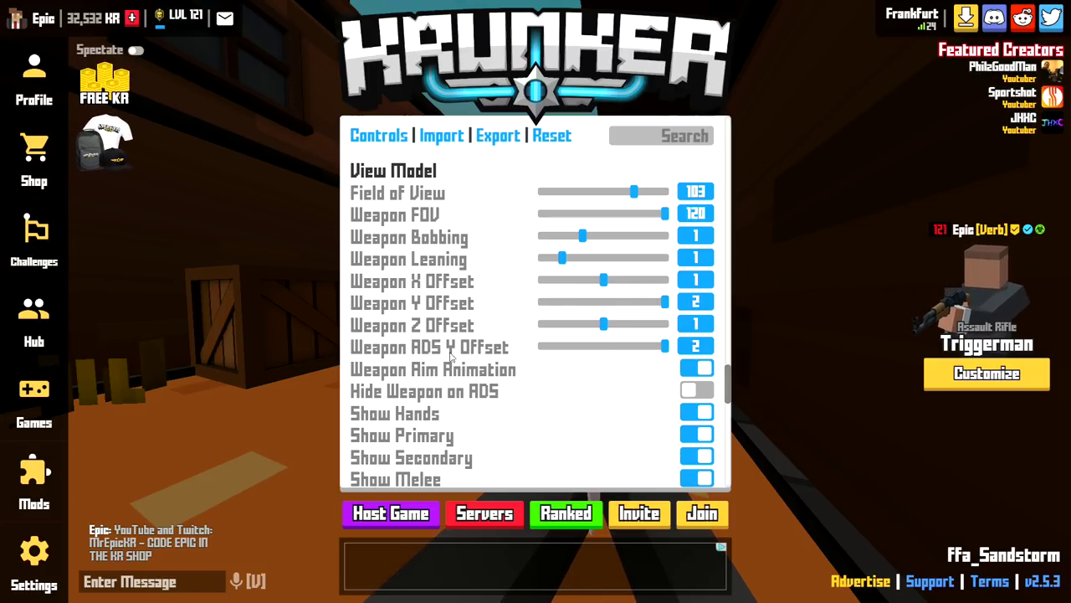
pyautogui.click(770, 278)
pyautogui.press('q')
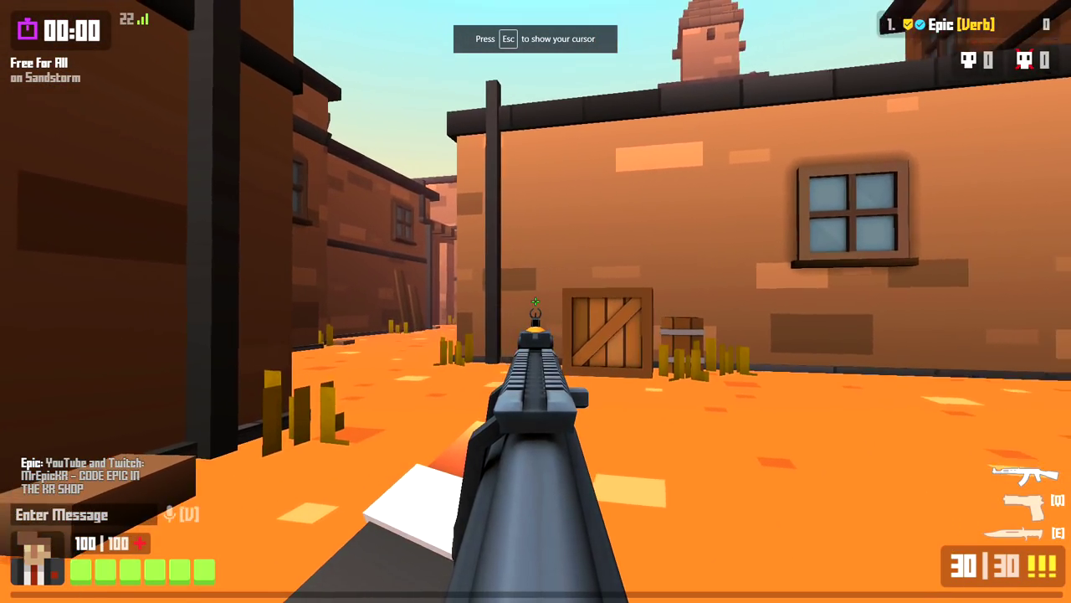
pyautogui.press('Escape')
pyautogui.click(34, 570)
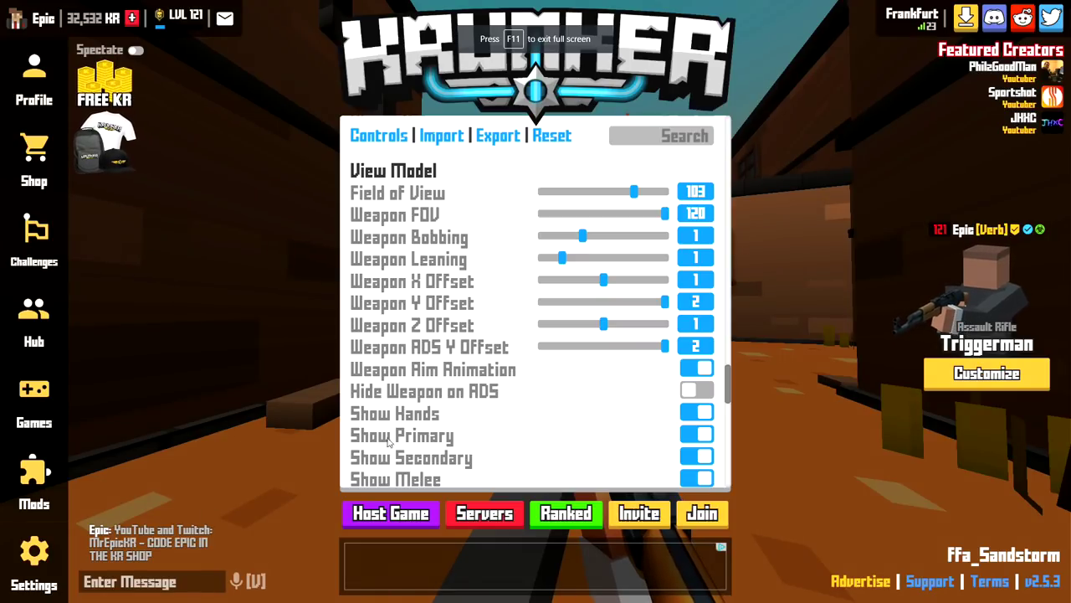
pyautogui.moveTo(628, 341); pyautogui.dragTo(605, 351)
pyautogui.click(605, 352)
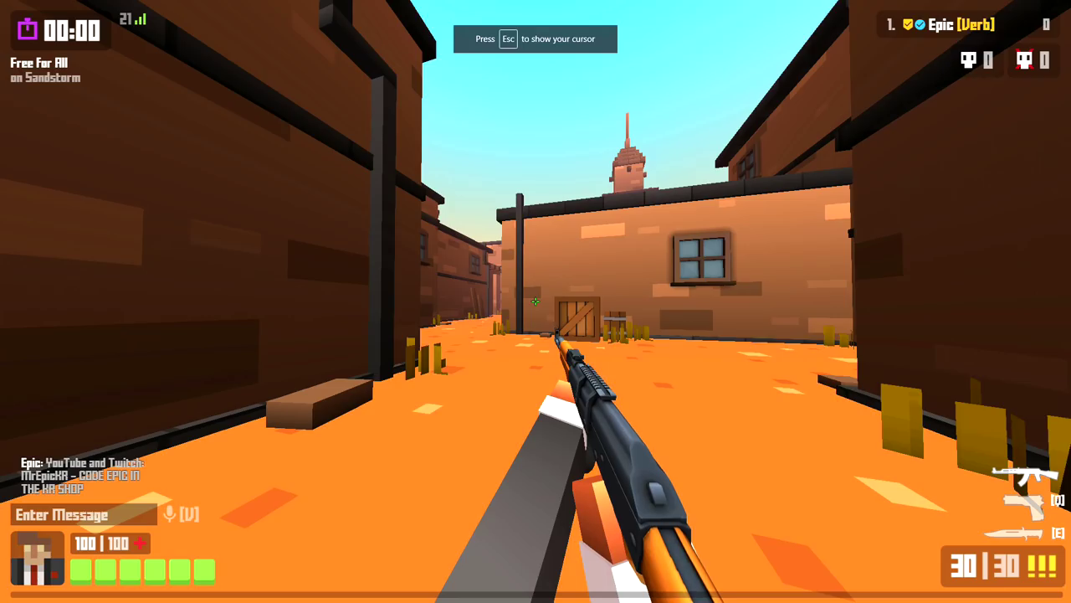
pyautogui.rightClick(535, 301)
pyautogui.press('Escape')
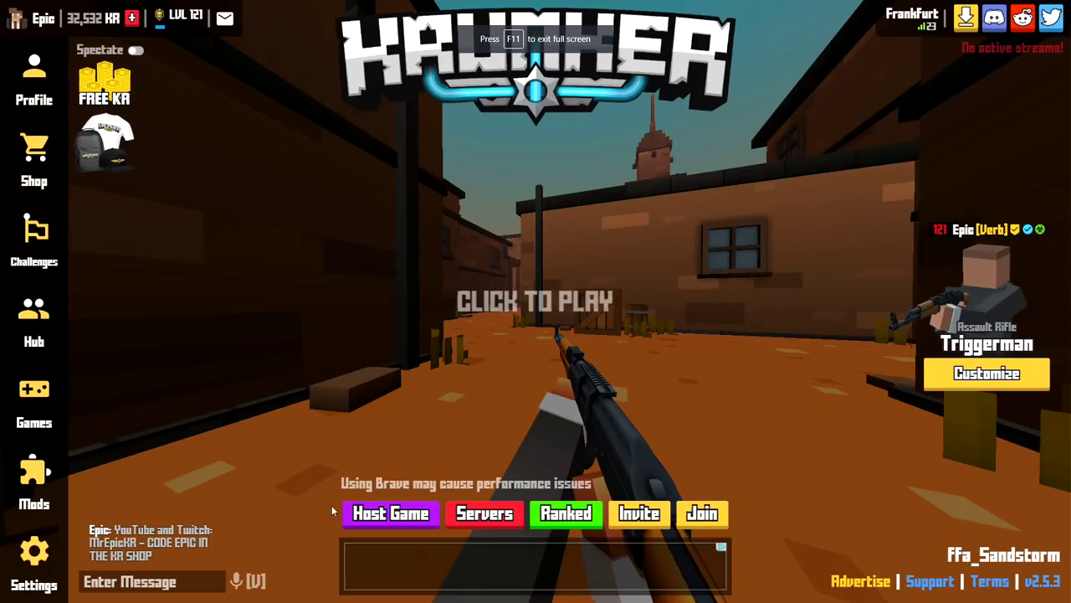
# Step: Review the View Model visibility options and the Editing settings, including Popup Score, Saturation (In-game) and Bullet Tracers
pyautogui.click(34, 569)
pyautogui.scroll(-2, 541, 402)
pyautogui.click(699, 264)
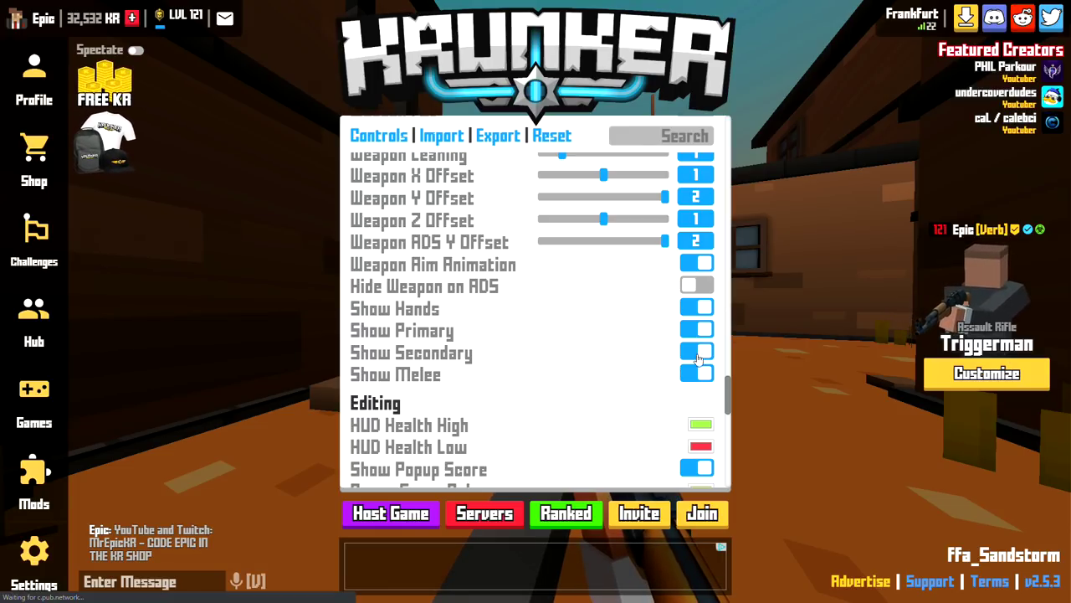
pyautogui.scroll(-3, 497, 349)
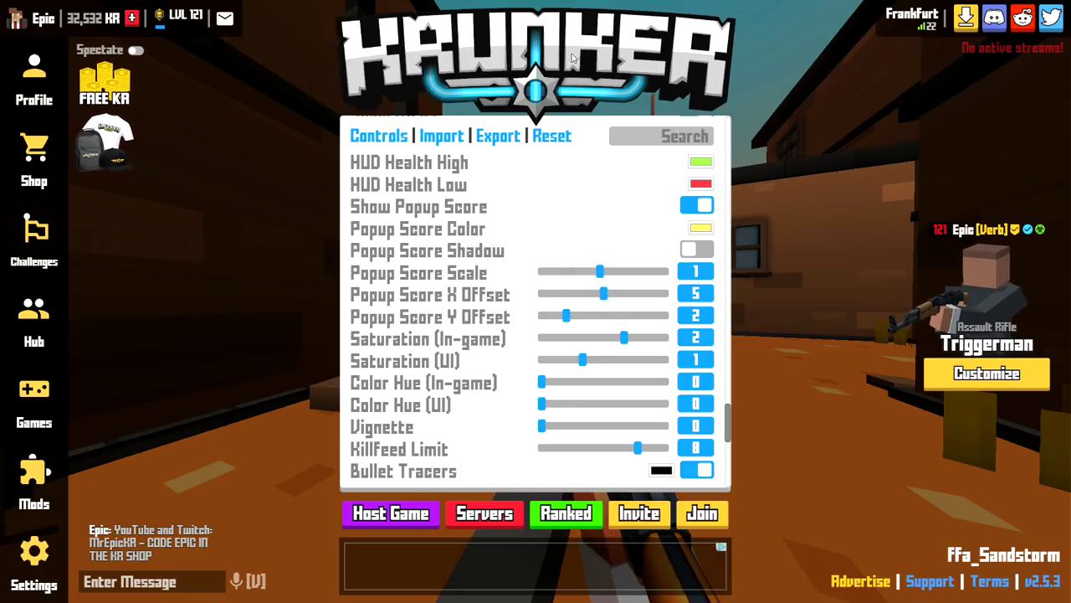
pyautogui.scroll(-1, 513, 234)
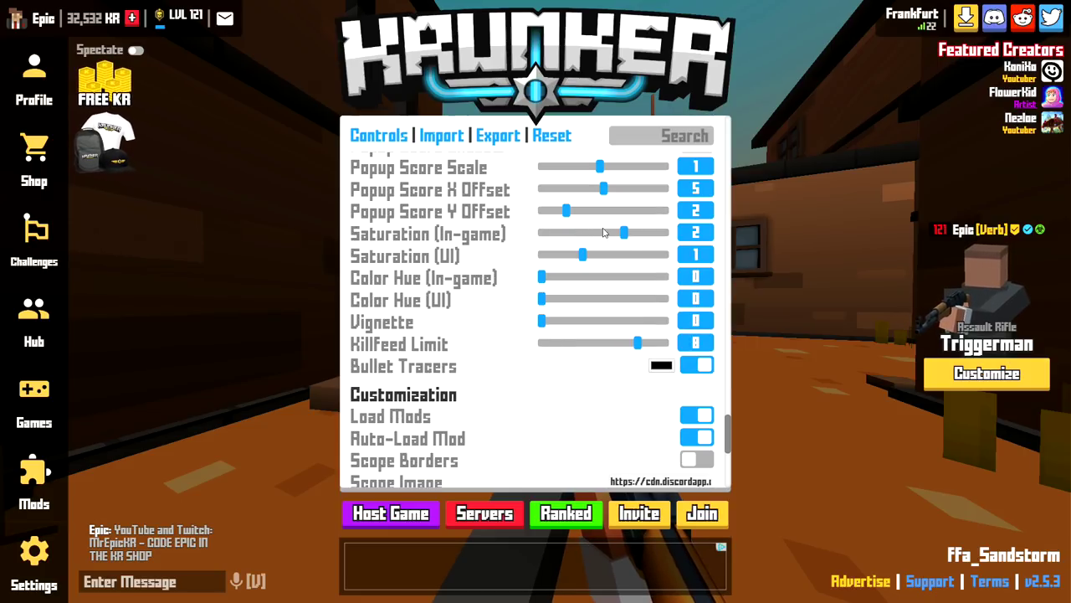
pyautogui.moveTo(624, 234)
pyautogui.mouseDown()
pyautogui.moveTo(584, 241)
pyautogui.moveTo(629, 241)
pyautogui.mouseUp()
pyautogui.scroll(-1, 502, 318)
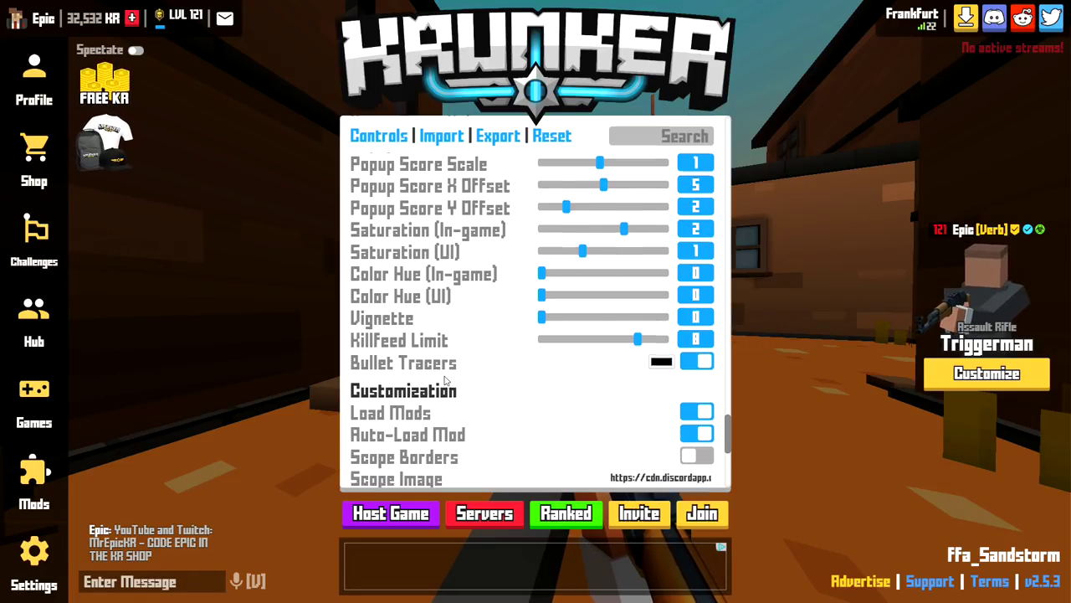
# Step: Fire the assault rifle in the match to inspect the bullet tracers
pyautogui.click(771, 288)
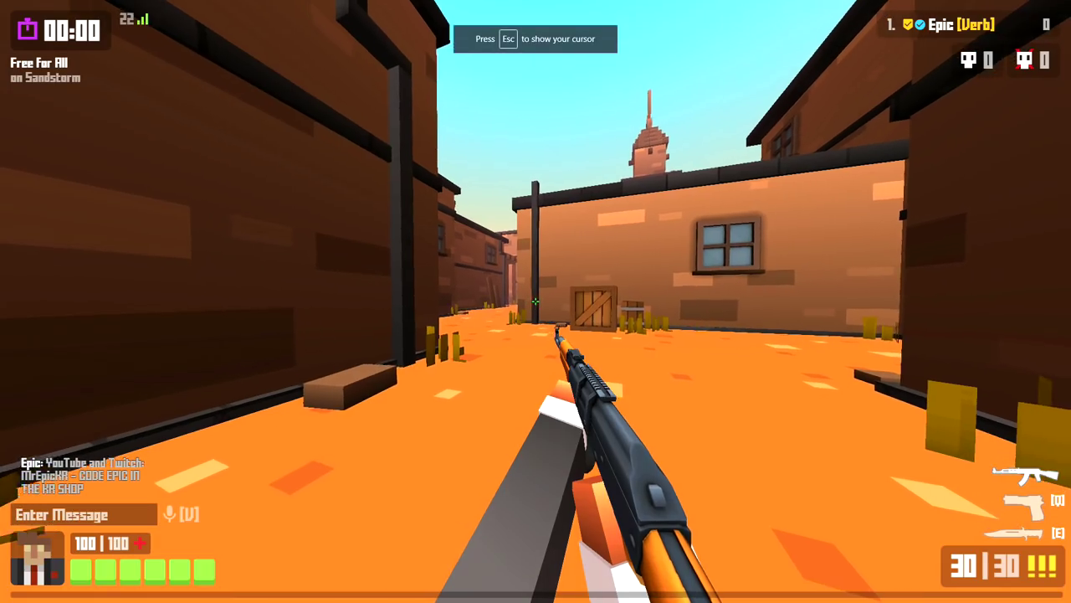
pyautogui.moveTo(535, 301); pyautogui.dragTo(536, 301)
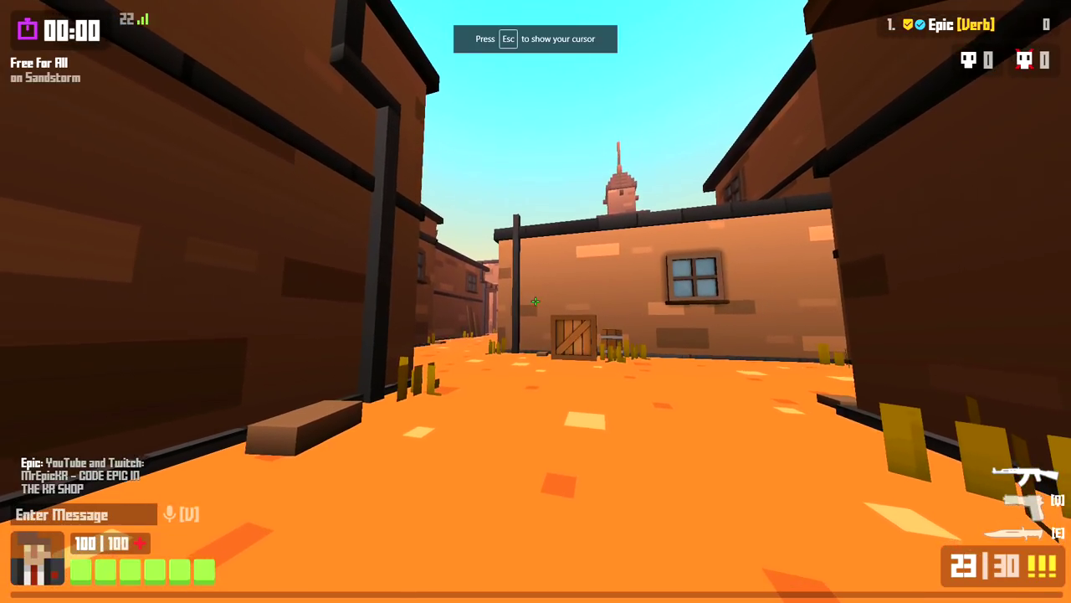
pyautogui.press('Escape')
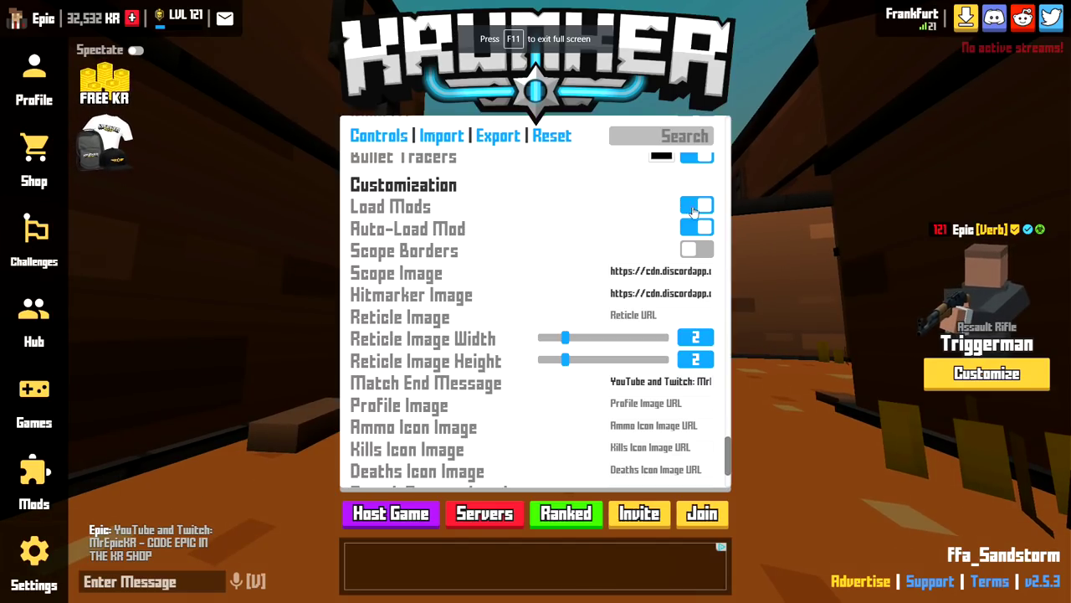
# Step: Load the EpicGamer mod from the user's own mods
pyautogui.click(34, 482)
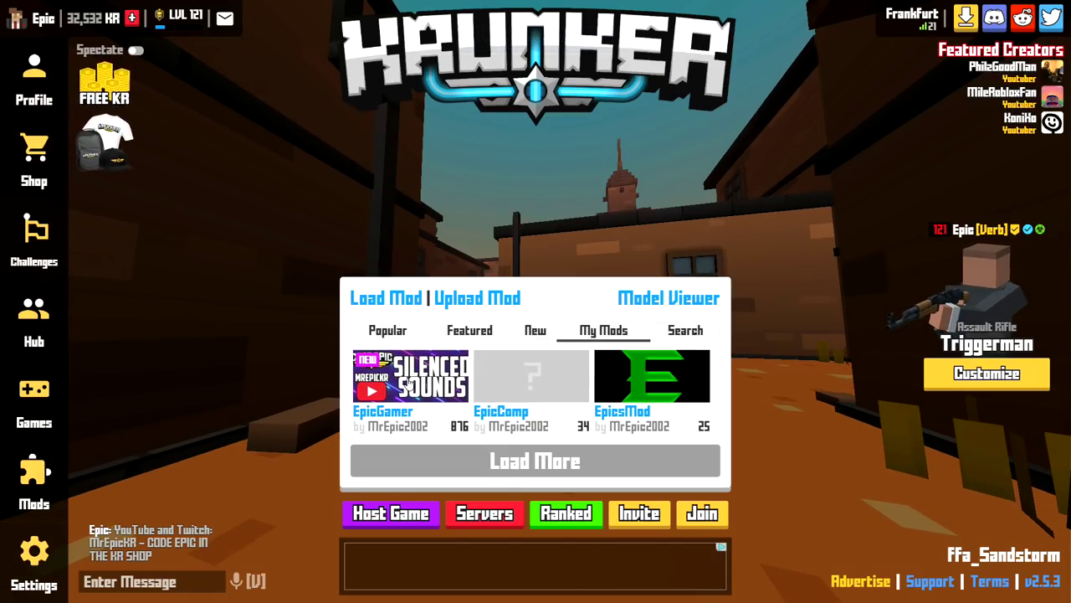
pyautogui.click(402, 378)
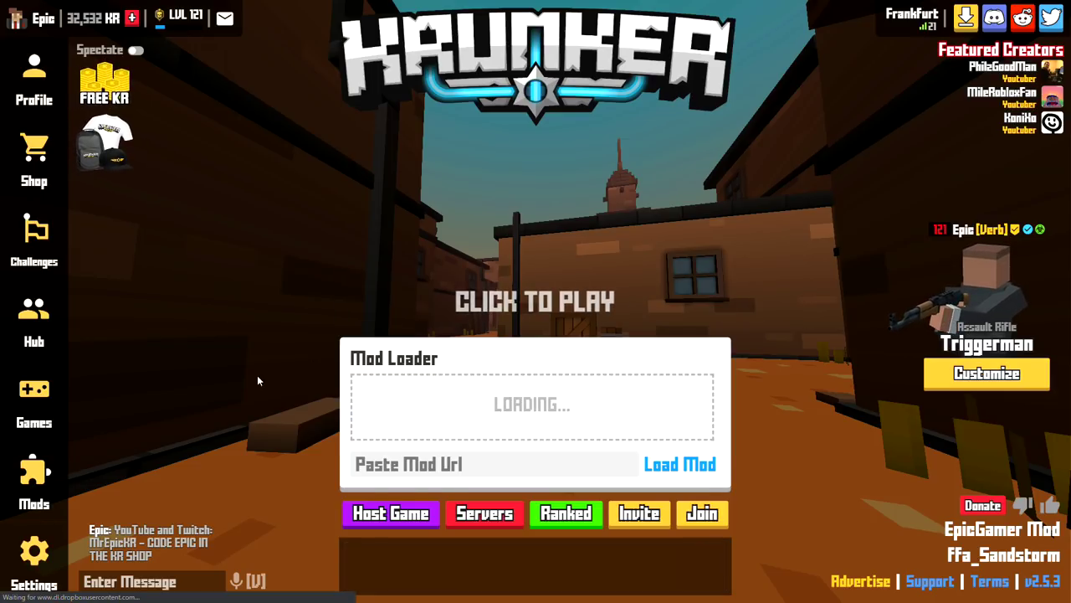
# Step: Browse the popular mods and give the loaded EpicGamer mod a thumbs-up
pyautogui.click(35, 482)
pyautogui.click(388, 330)
pyautogui.scroll(-1, 494, 359)
pyautogui.scroll(-5, 493, 358)
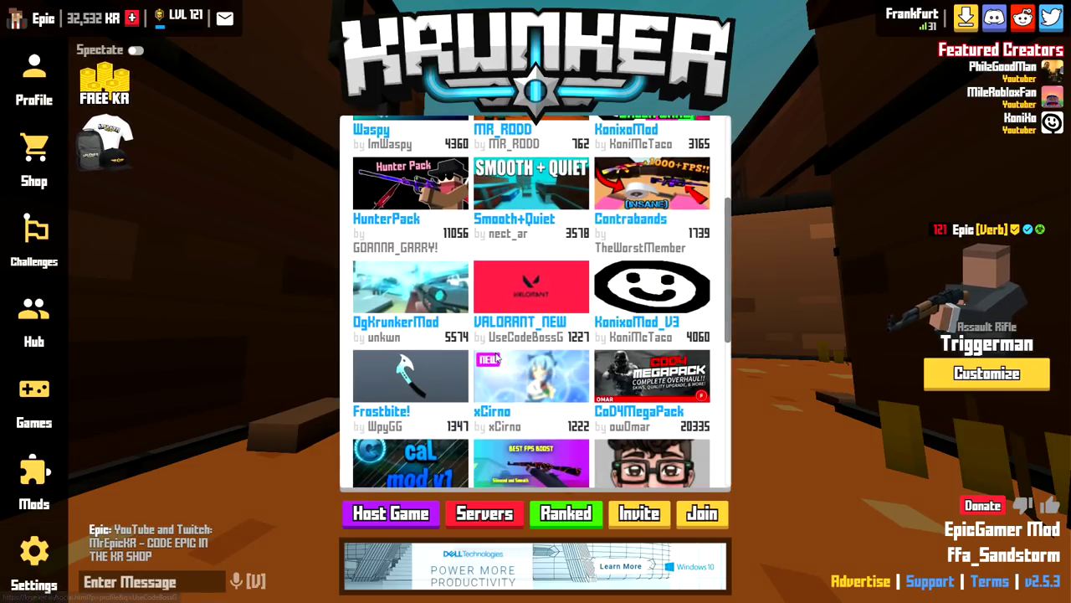
pyautogui.click(649, 366)
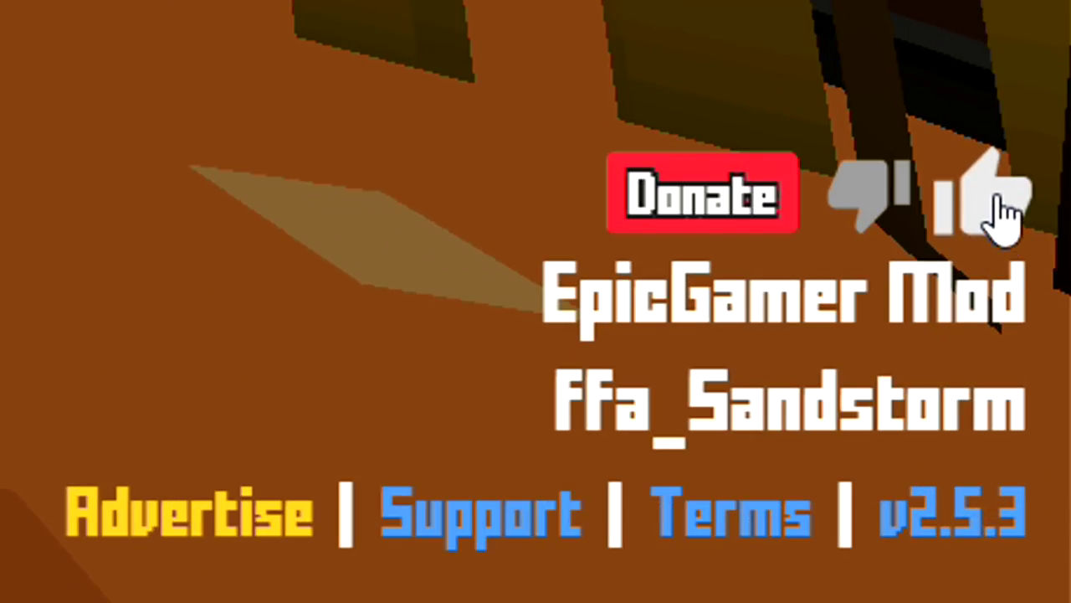
pyautogui.click(1000, 216)
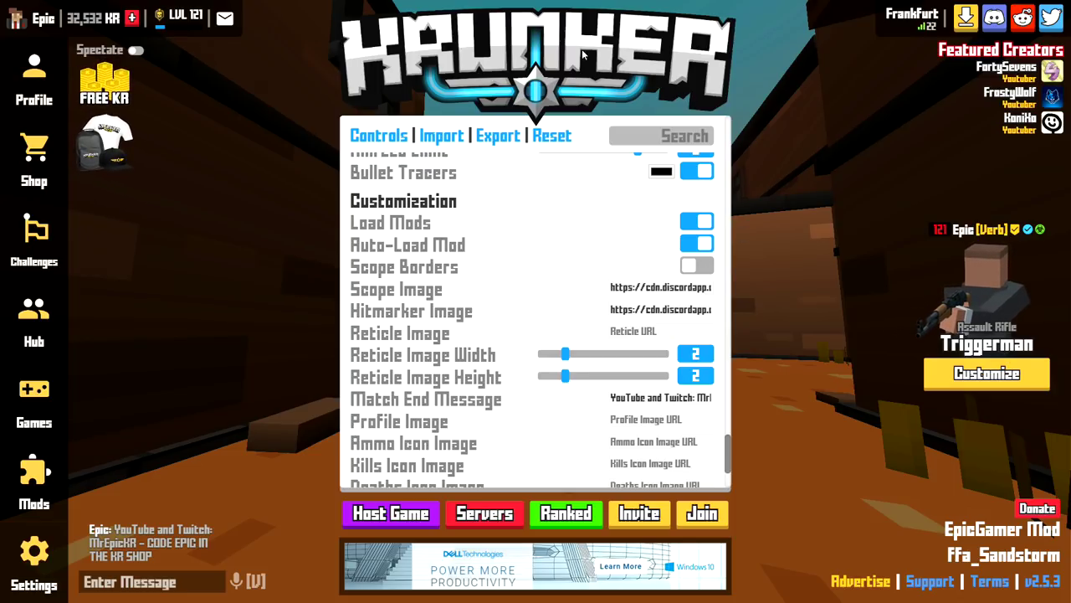
# Step: Review the Customization settings from Load Mods and the scope and hitmarker images down to Game Overlay Image
pyautogui.click(658, 308)
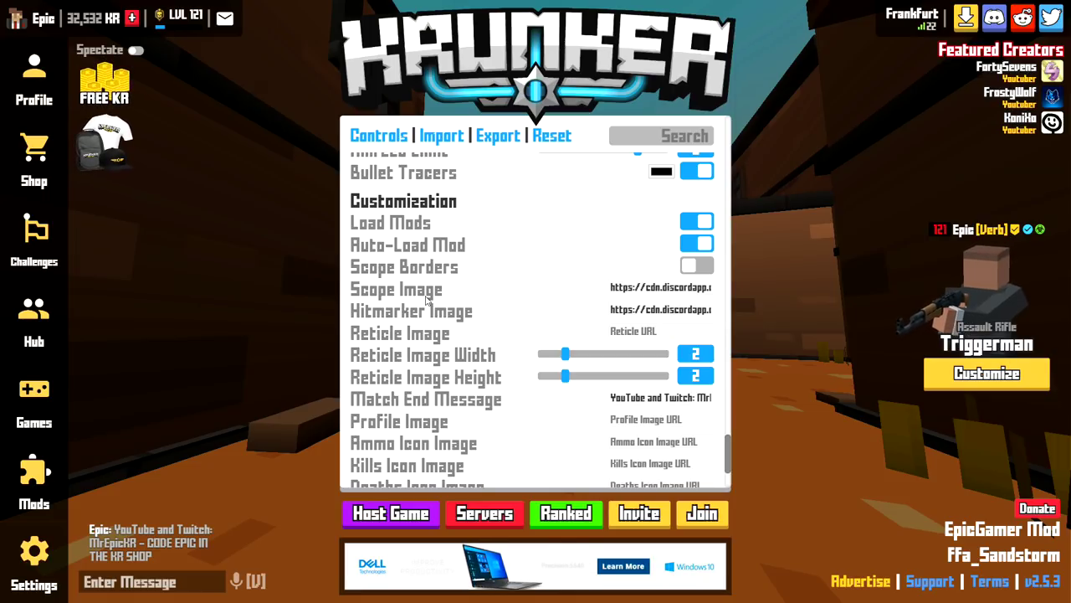
pyautogui.scroll(-2, 544, 290)
pyautogui.press('End')
pyautogui.click(505, 296)
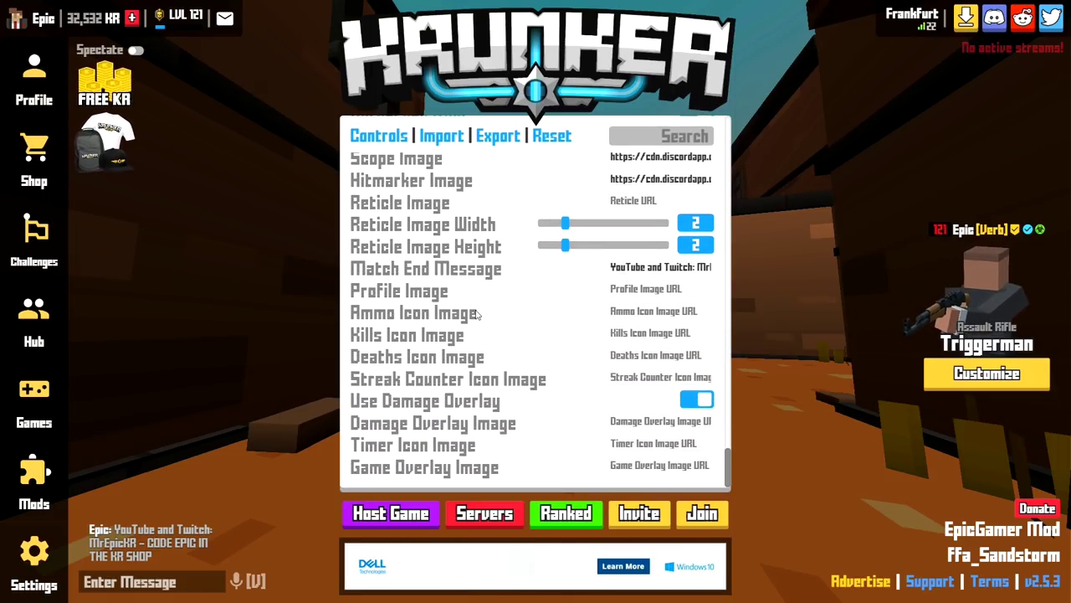
pyautogui.moveTo(727, 469); pyautogui.dragTo(715, 132)
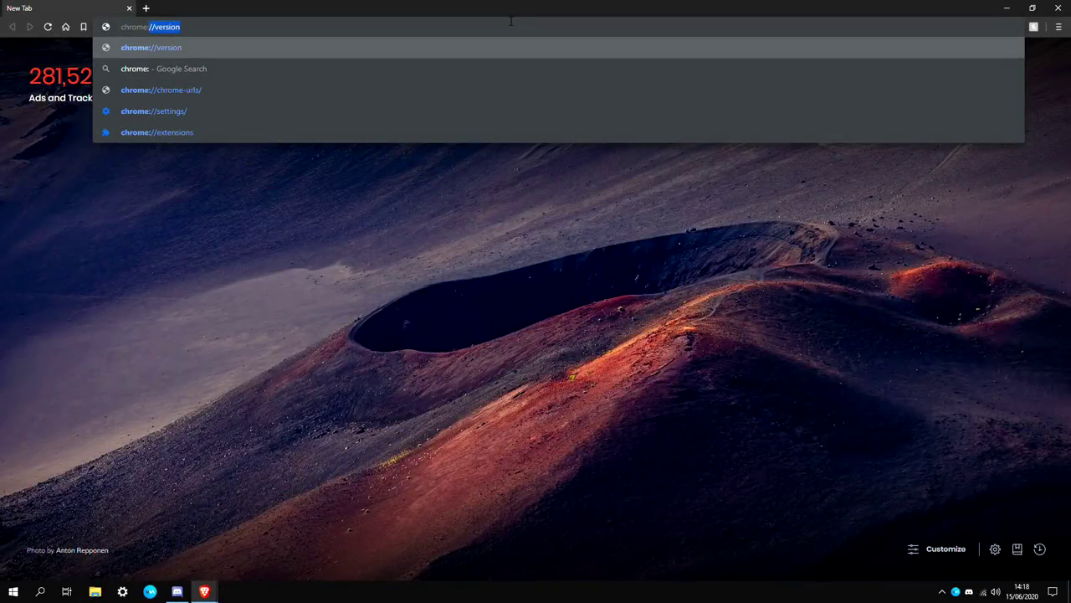
# Step: Open chrome://flags in Brave, search for "over" and set Override software rendering list to Enabled
pyautogui.write('//flags')
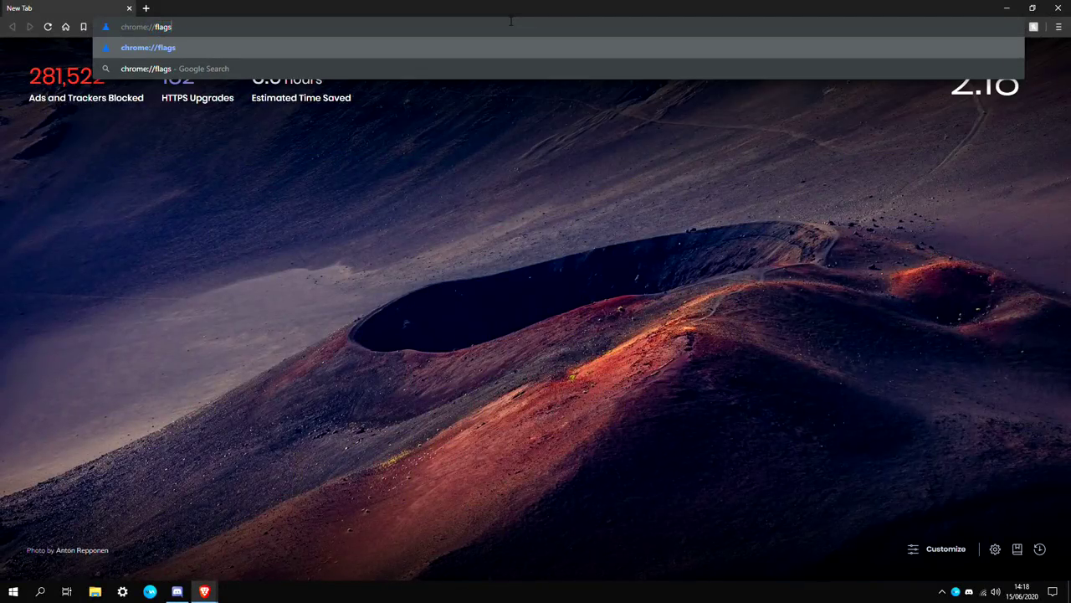
pyautogui.press('Return')
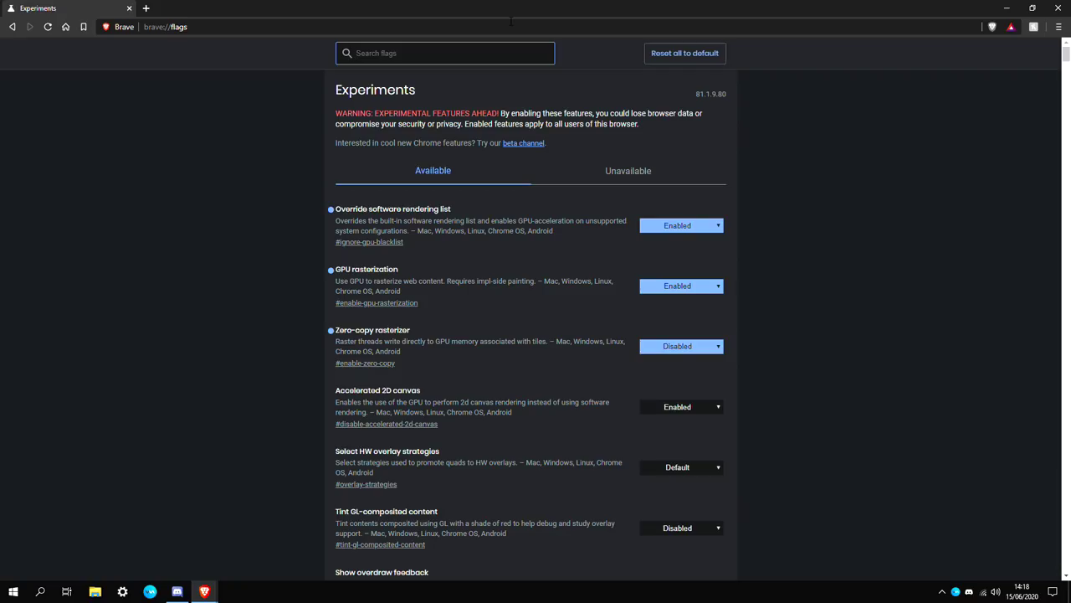
pyautogui.write('over')
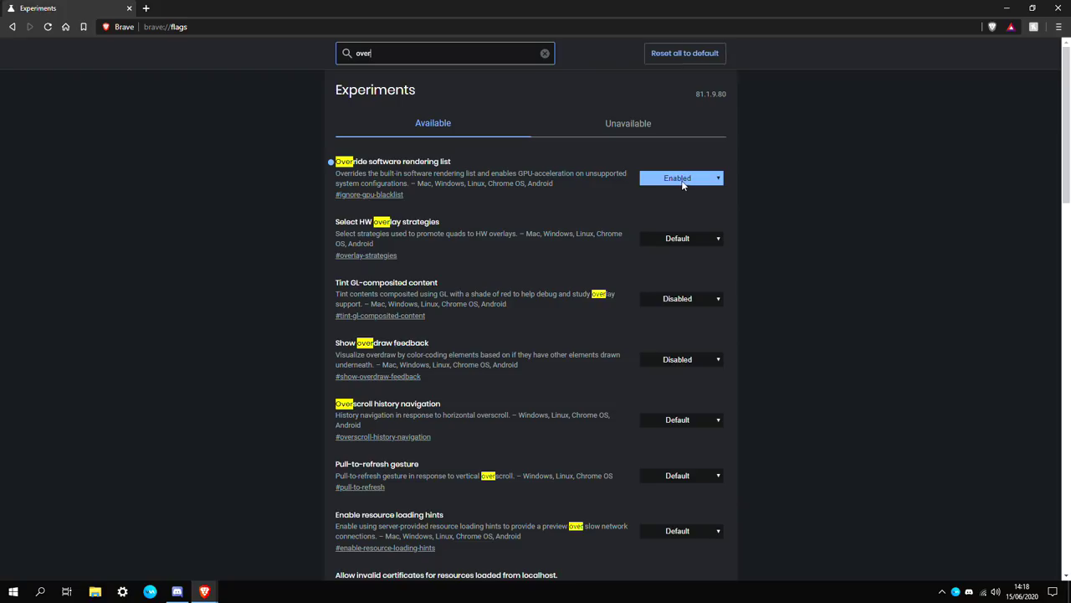
pyautogui.click(682, 181)
pyautogui.click(688, 180)
# Step: Search the flags for "gpu raste" and "zero" to check the GPU rasterization and Zero-copy rasterizer entries
pyautogui.click(545, 53)
pyautogui.write('gpu raste')
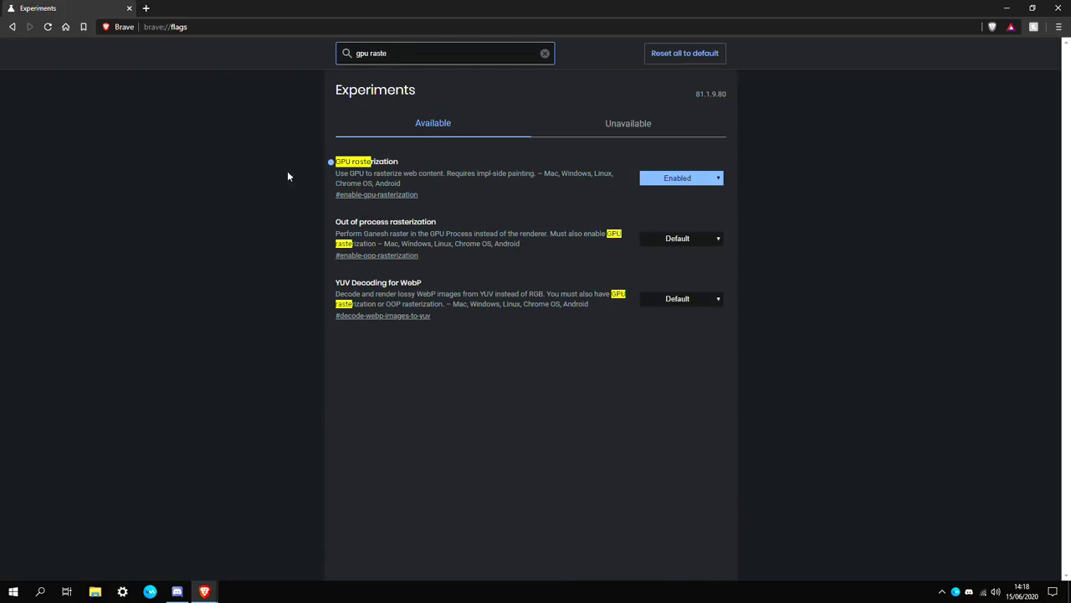
pyautogui.click(545, 53)
pyautogui.write('zero')
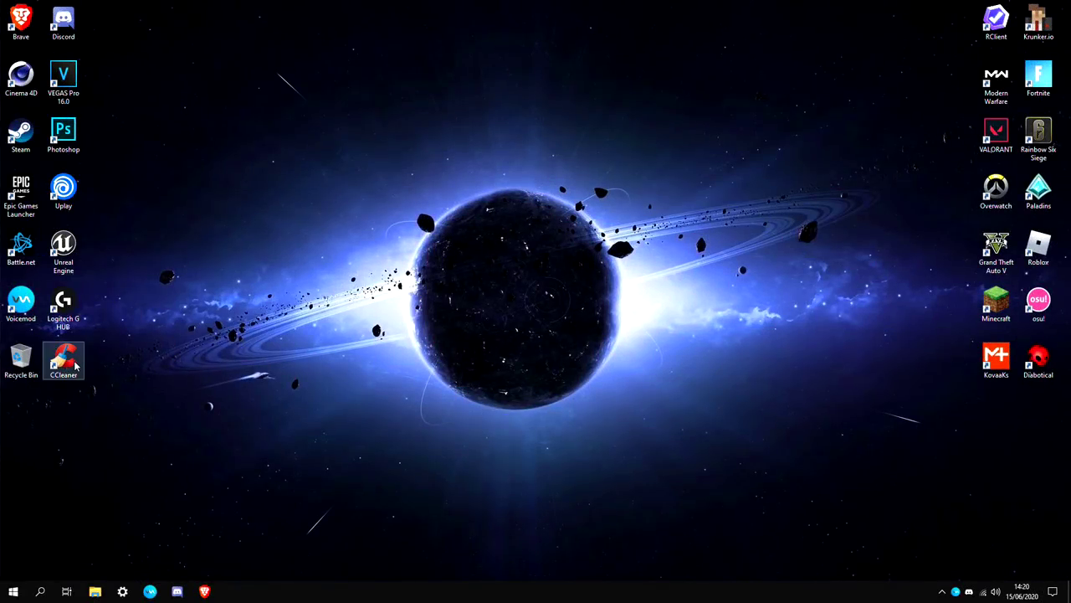
# Step: Launch CCleaner with permission to make changes and run Custom Clean on the selected Windows and Applications items
pyautogui.doubleClick(75, 364)
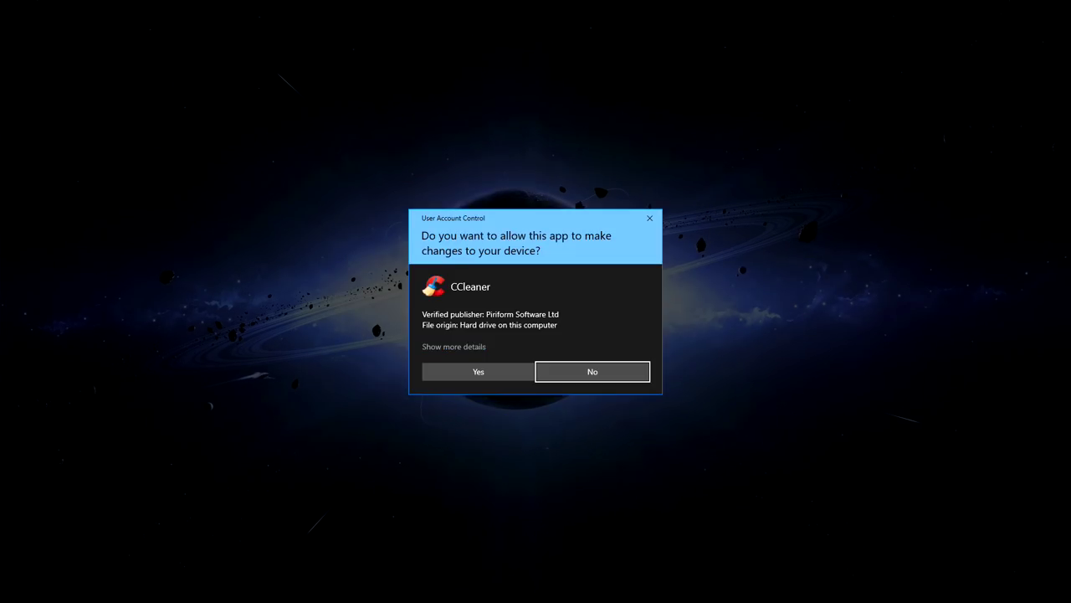
pyautogui.click(525, 377)
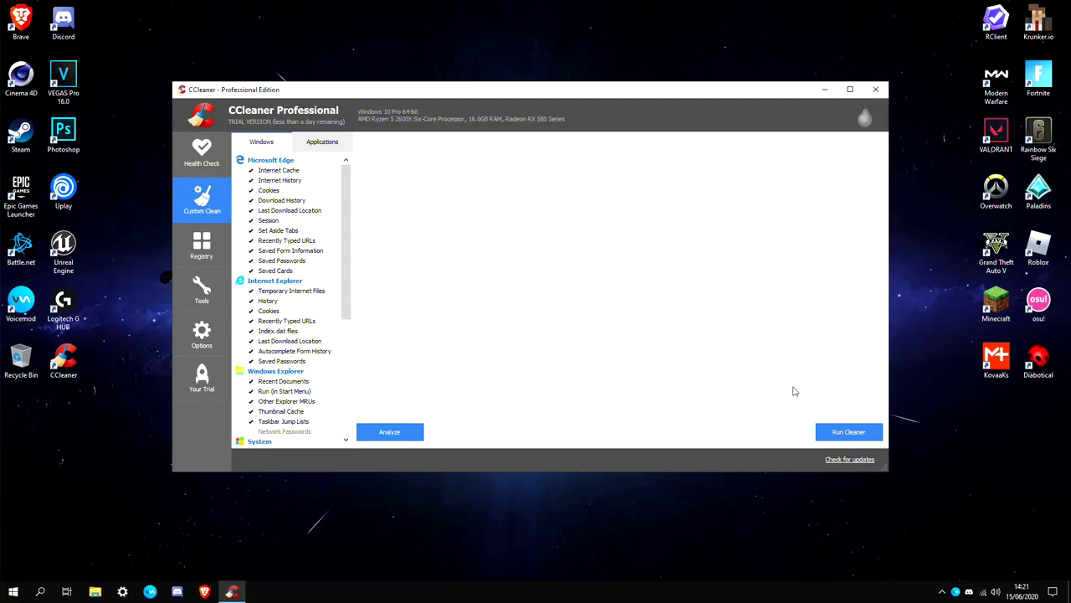
pyautogui.click(1063, 392)
pyautogui.moveTo(346, 253); pyautogui.dragTo(346, 167)
pyautogui.click(331, 142)
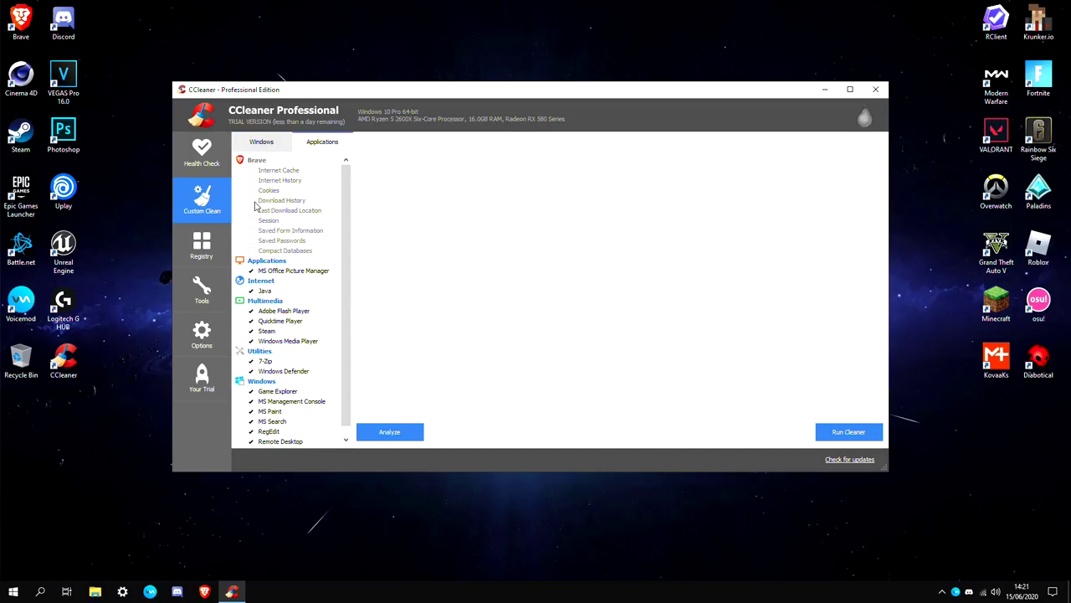
pyautogui.click(260, 142)
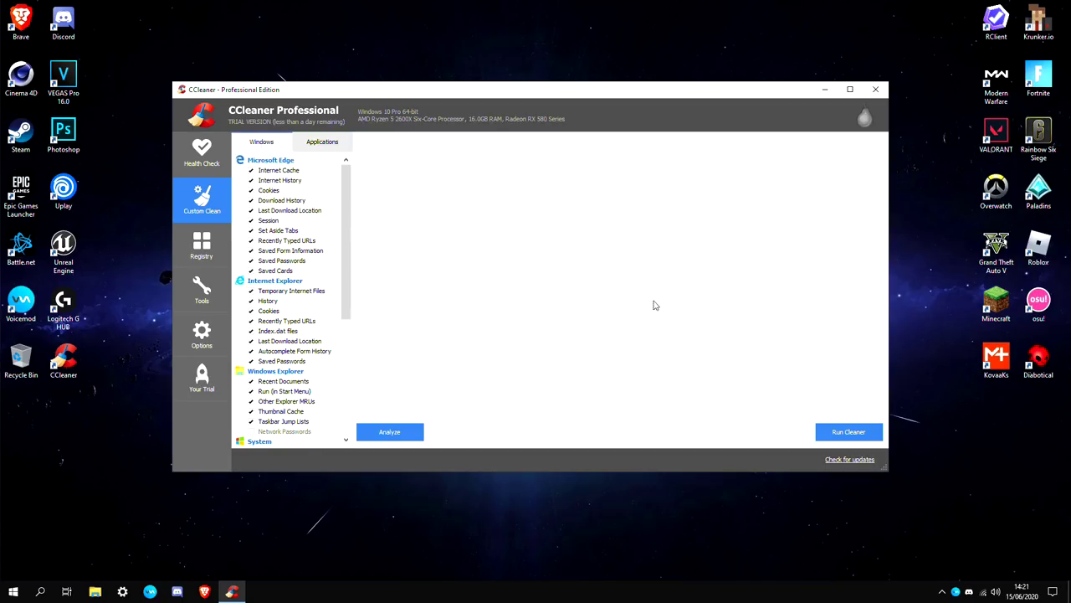
pyautogui.click(839, 432)
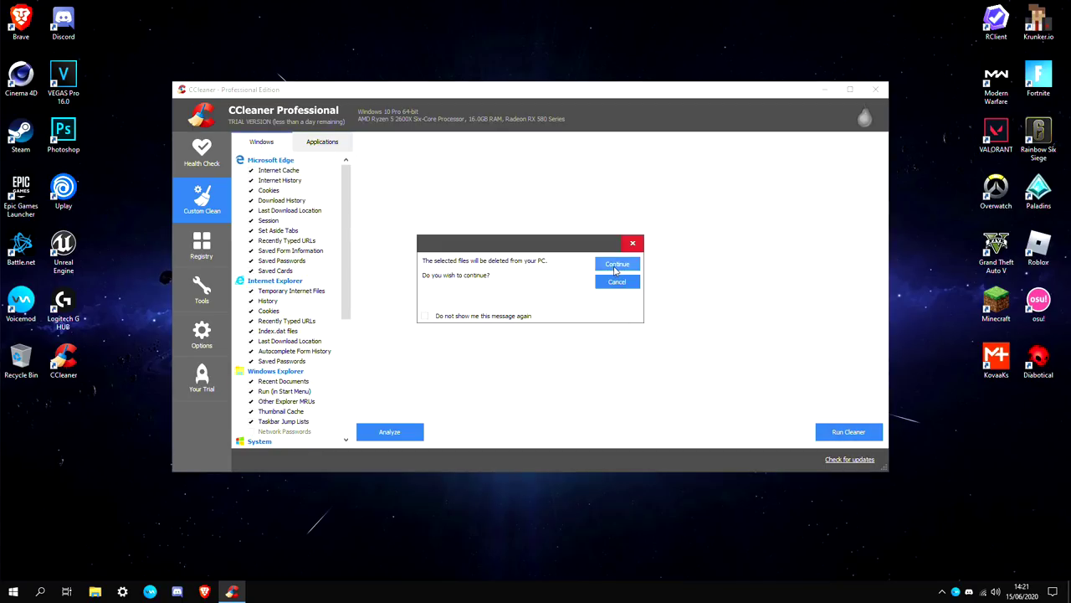
pyautogui.click(616, 264)
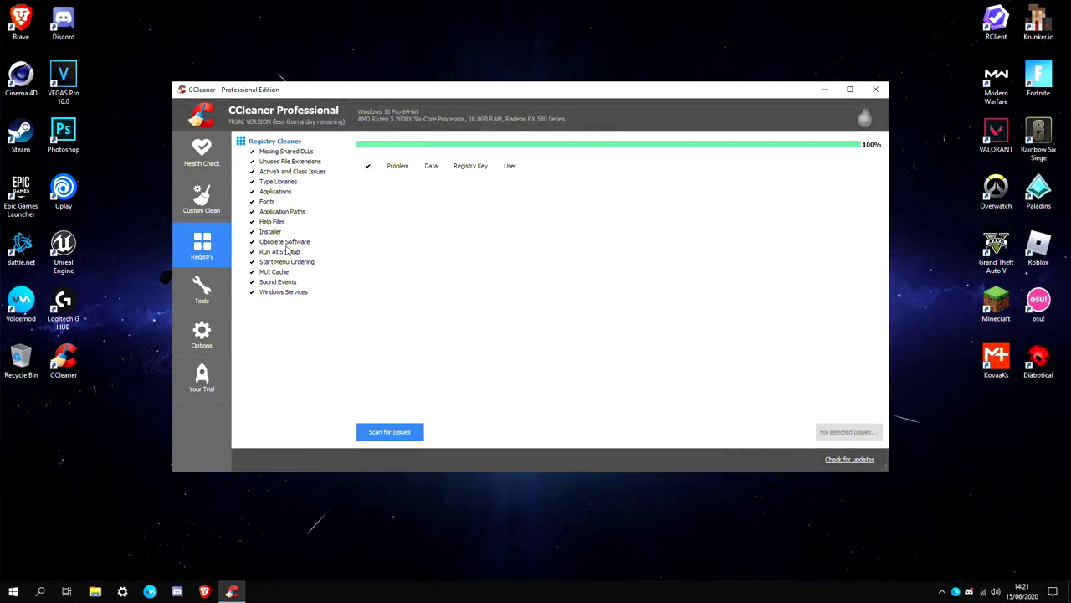
# Step: Scan the registry for issues and fix all selected ones without backing up the registry
pyautogui.click(402, 430)
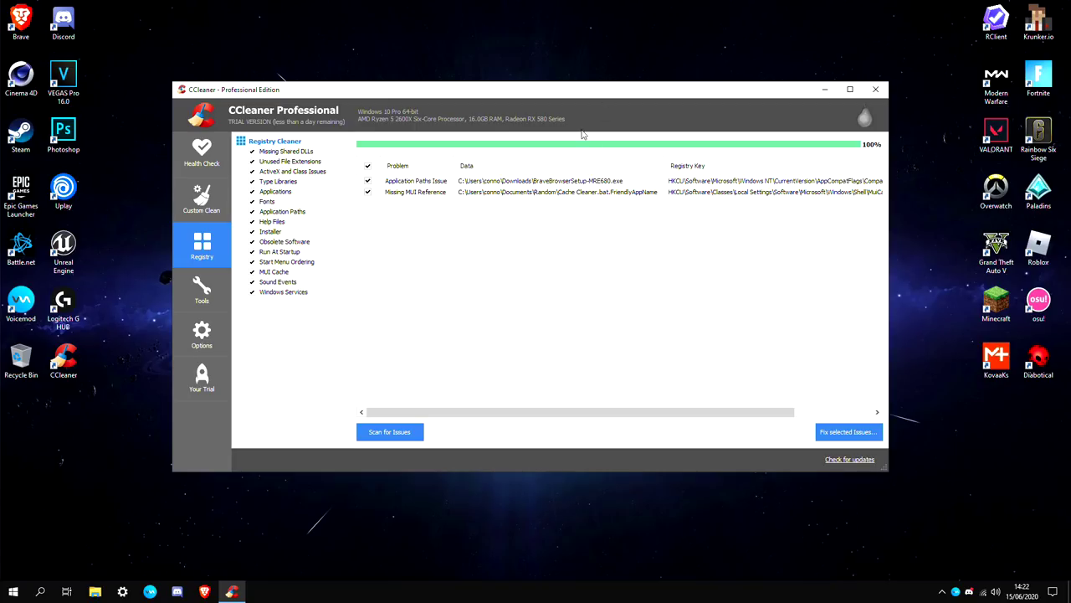
pyautogui.click(837, 432)
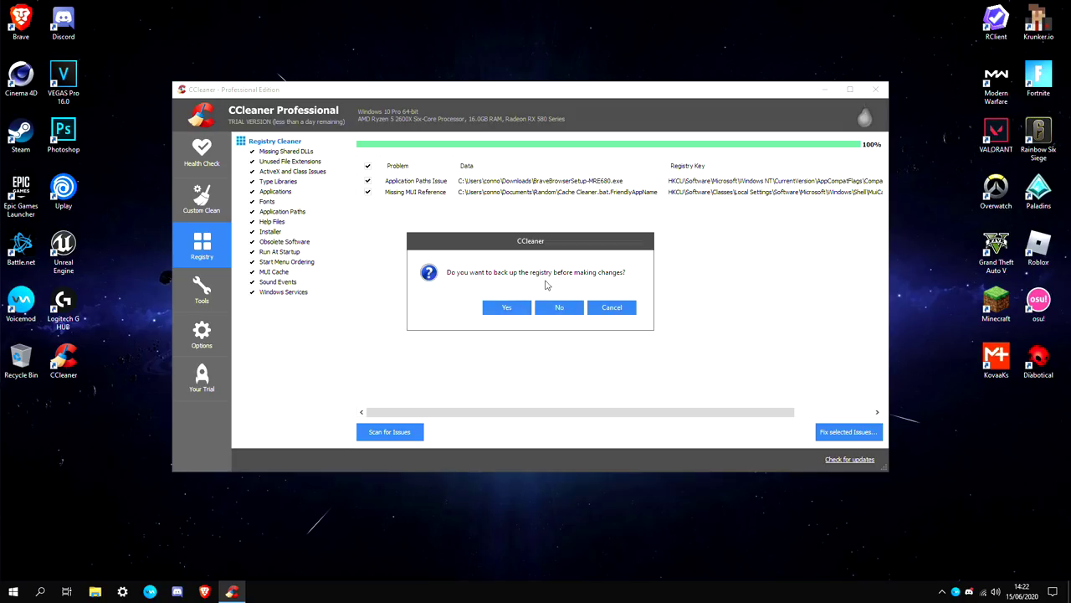
pyautogui.click(559, 307)
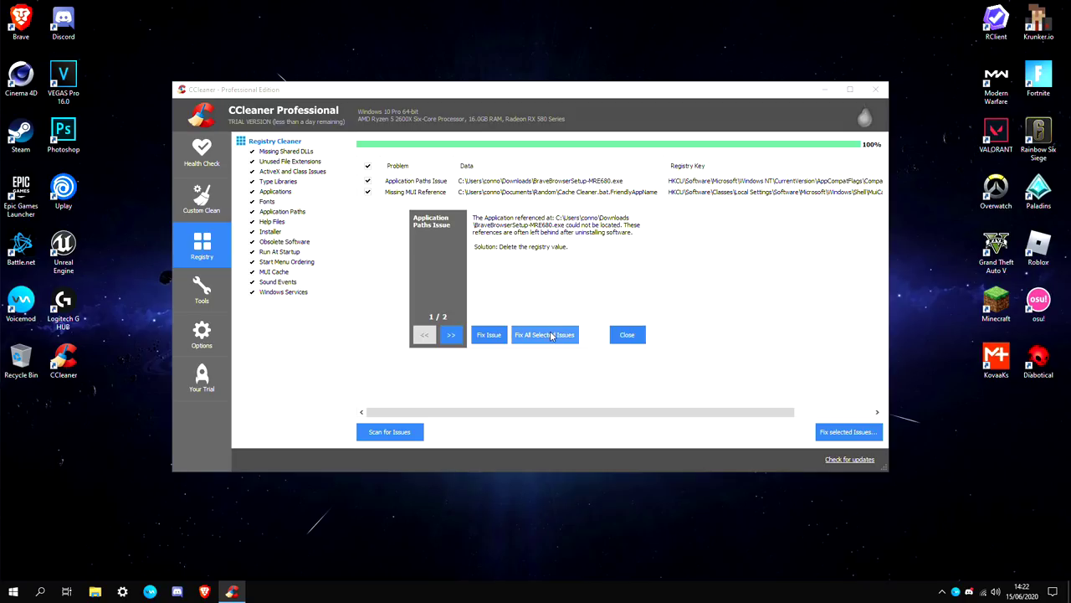
pyautogui.click(550, 335)
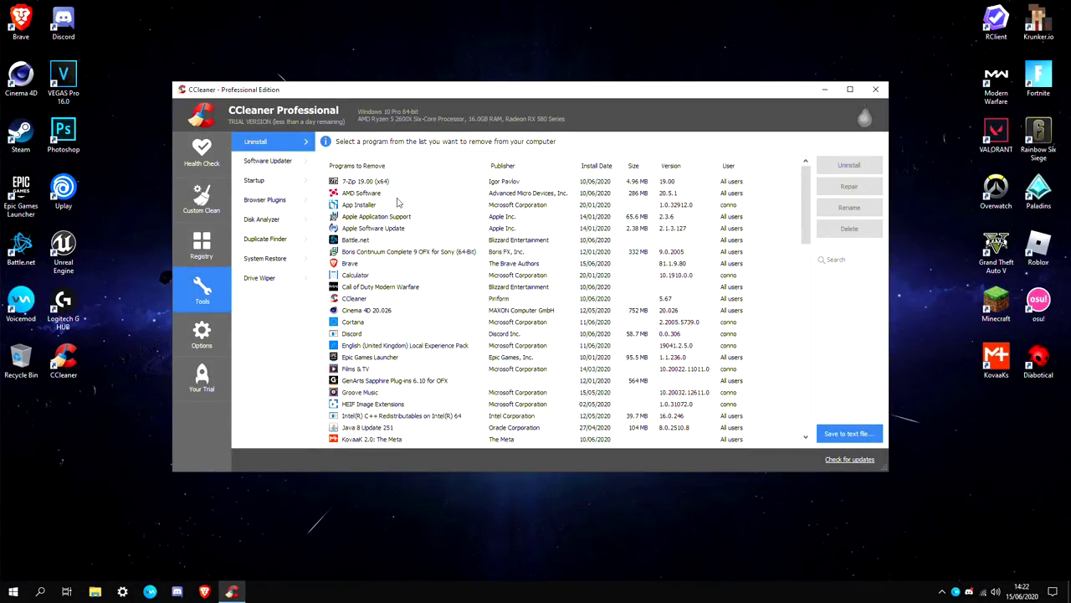
# Step: Examine the Windows startup programs and the scheduled tasks in CCleaner's startup list
pyautogui.click(269, 184)
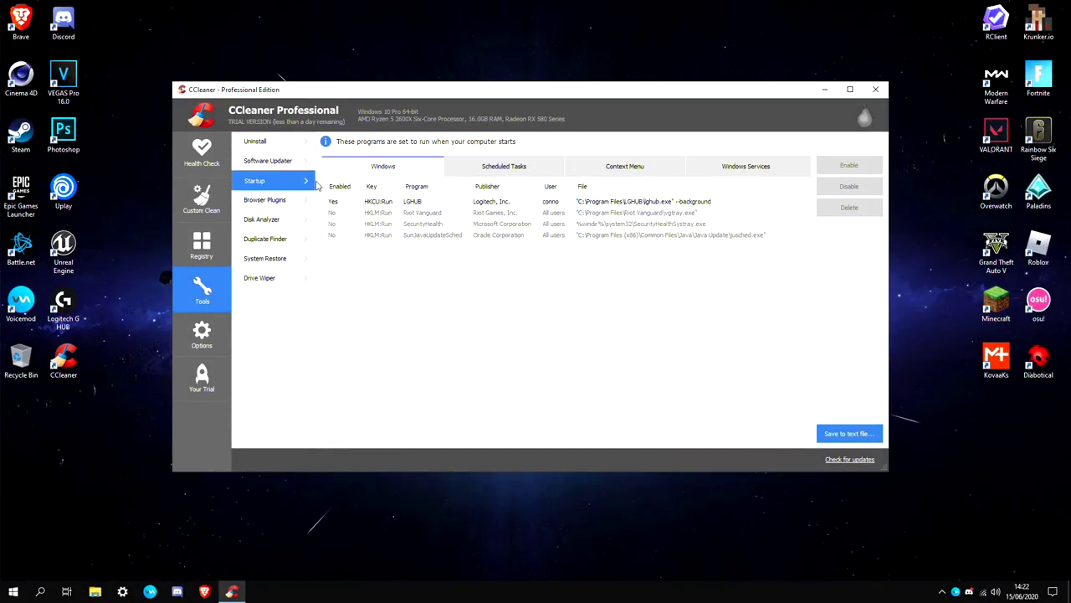
pyautogui.click(437, 213)
pyautogui.click(450, 258)
pyautogui.click(418, 204)
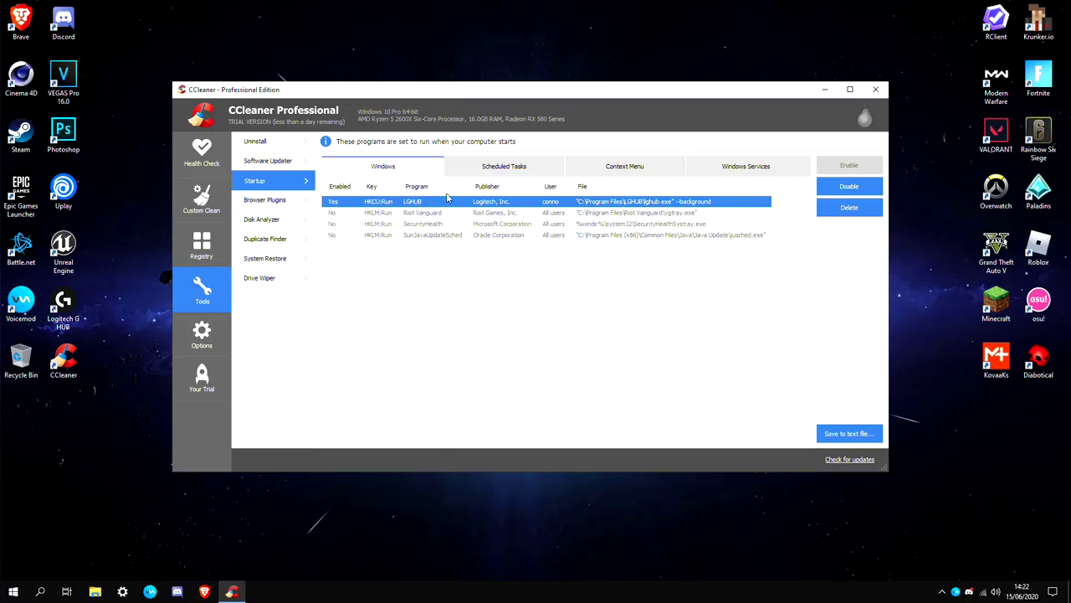
pyautogui.click(462, 264)
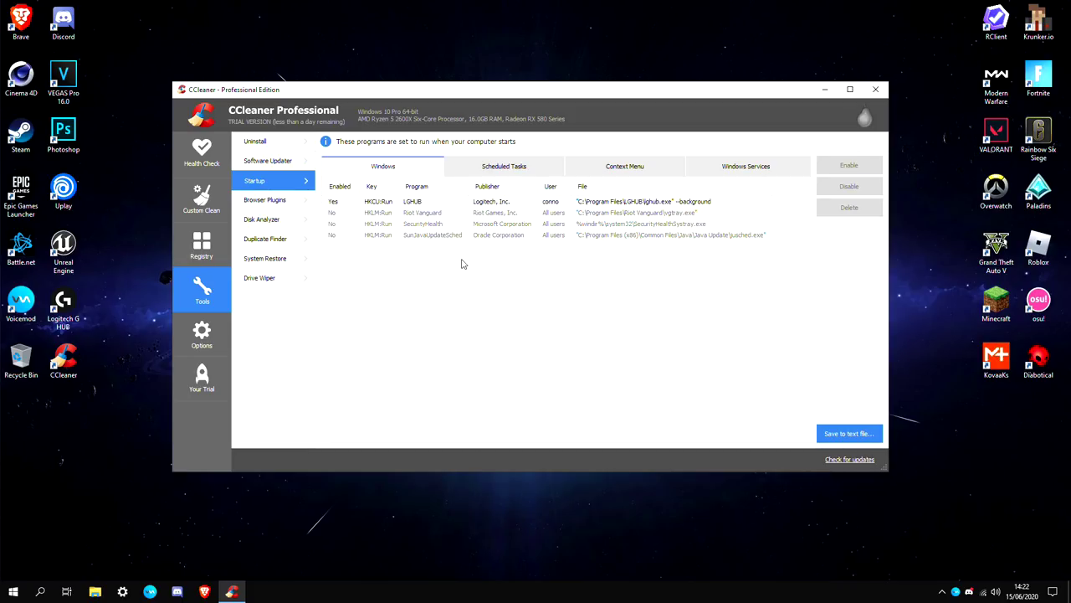
pyautogui.click(517, 170)
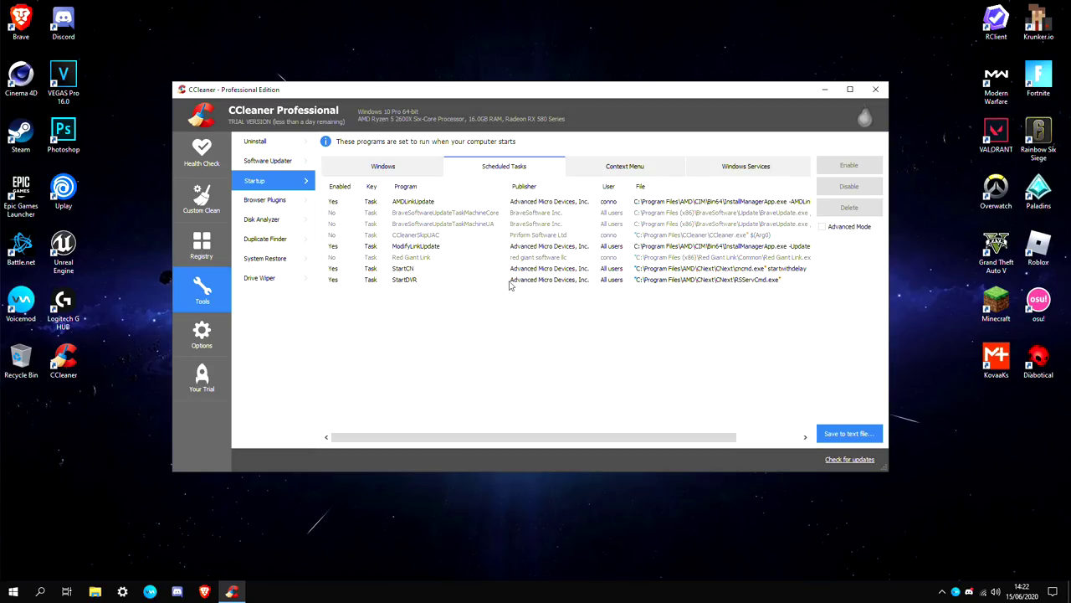
pyautogui.click(509, 281)
pyautogui.click(534, 268)
pyautogui.click(538, 246)
pyautogui.click(540, 202)
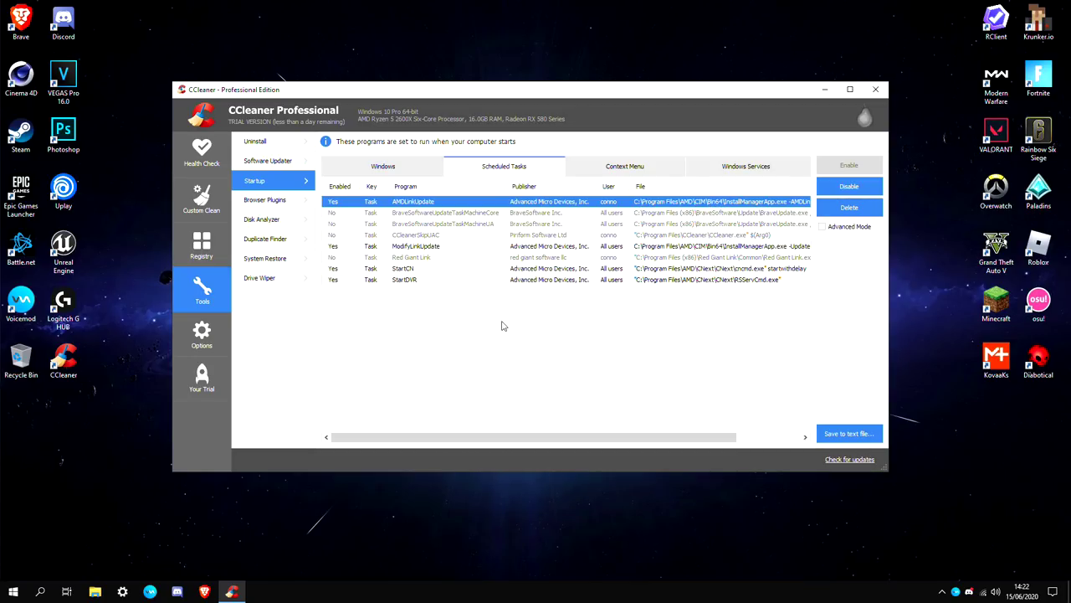
pyautogui.click(503, 326)
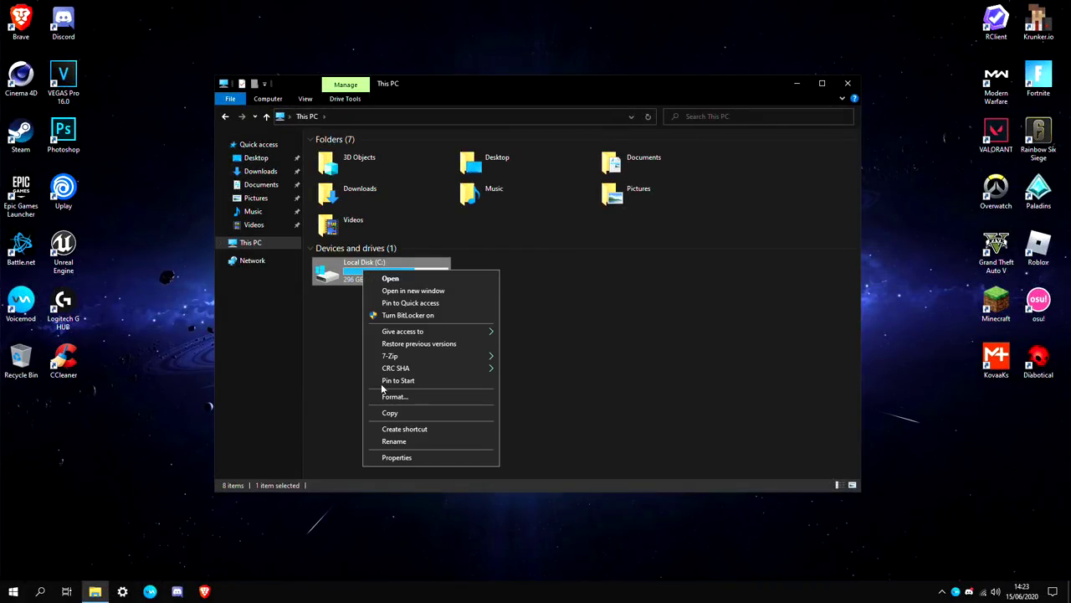
# Step: Open the properties of Local Disk (C:) and run Disk Clean-up on all the ticked file types
pyautogui.click(399, 457)
pyautogui.moveTo(473, 281); pyautogui.dragTo(533, 171)
pyautogui.click(798, 82)
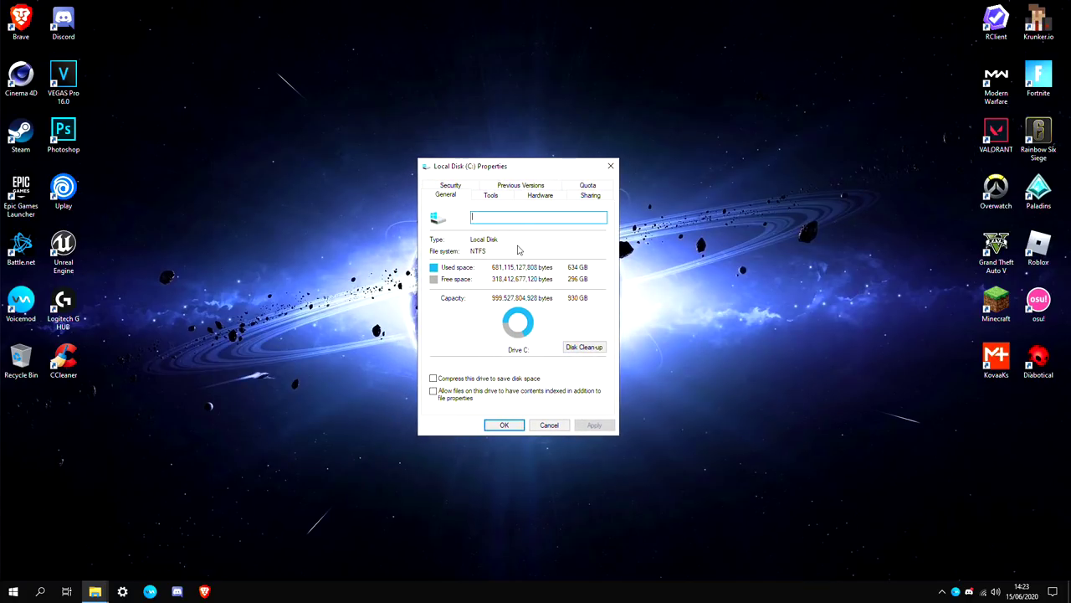
pyautogui.click(584, 352)
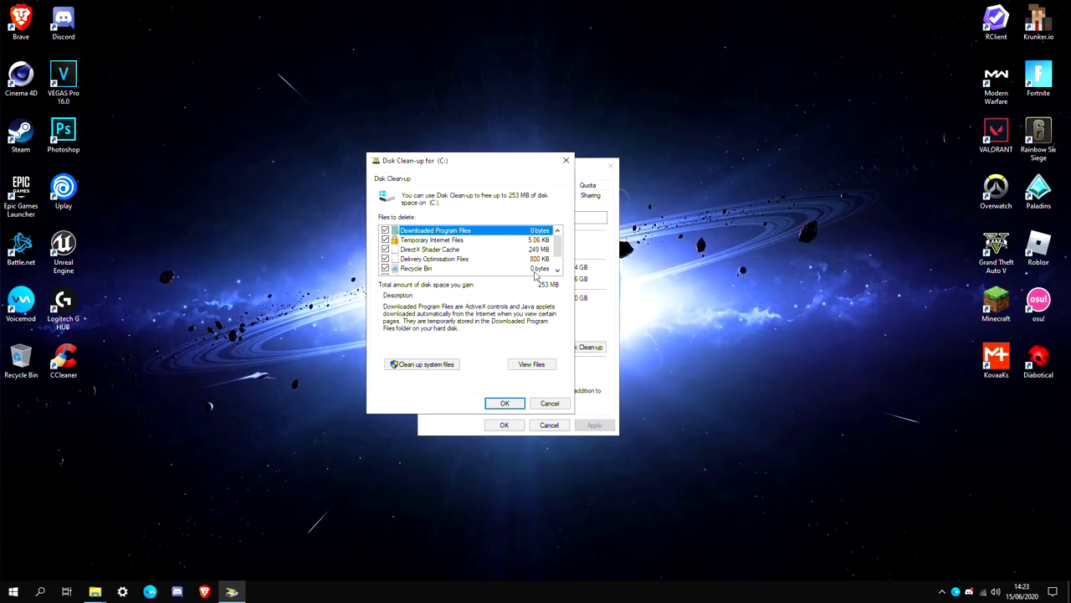
pyautogui.click(504, 403)
pyautogui.press('Return')
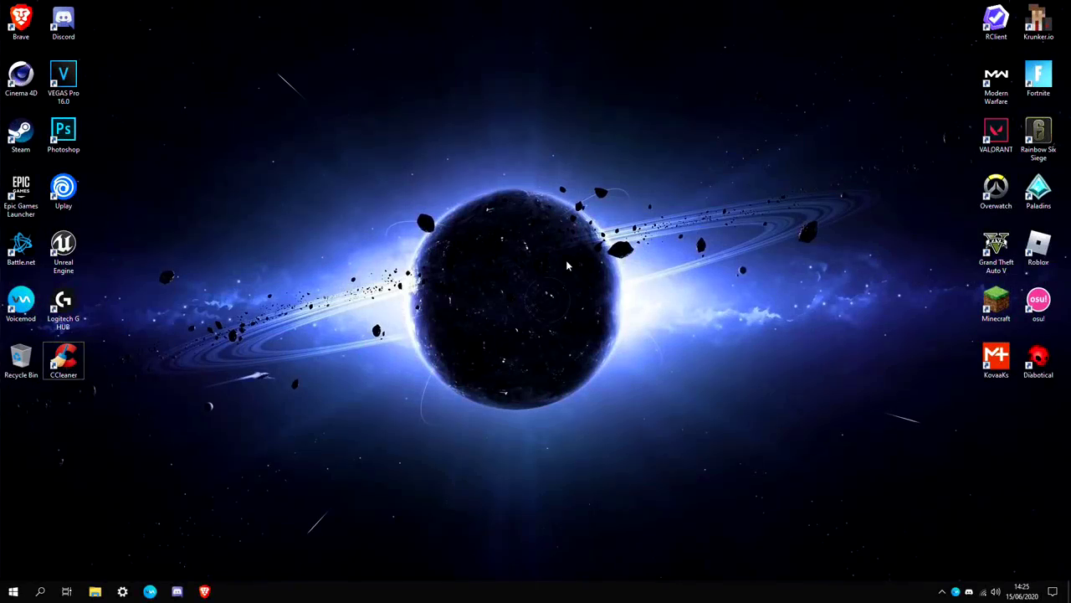
# Step: Search Windows for "graphics" and open Graphics settings at the list of app performance preferences
pyautogui.press('super')
pyautogui.write('graphics')
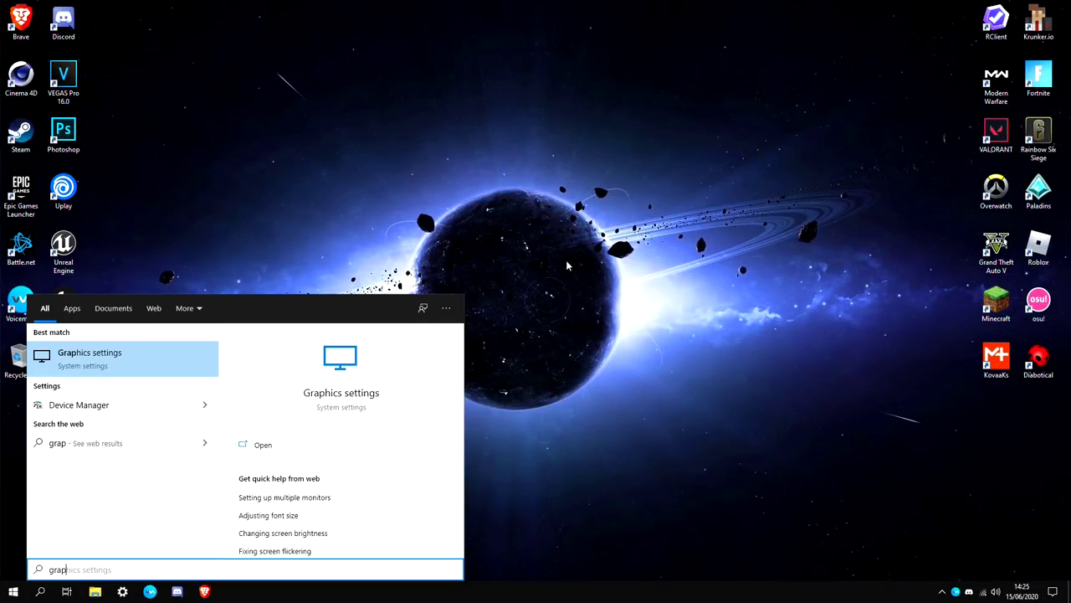
pyautogui.click(134, 343)
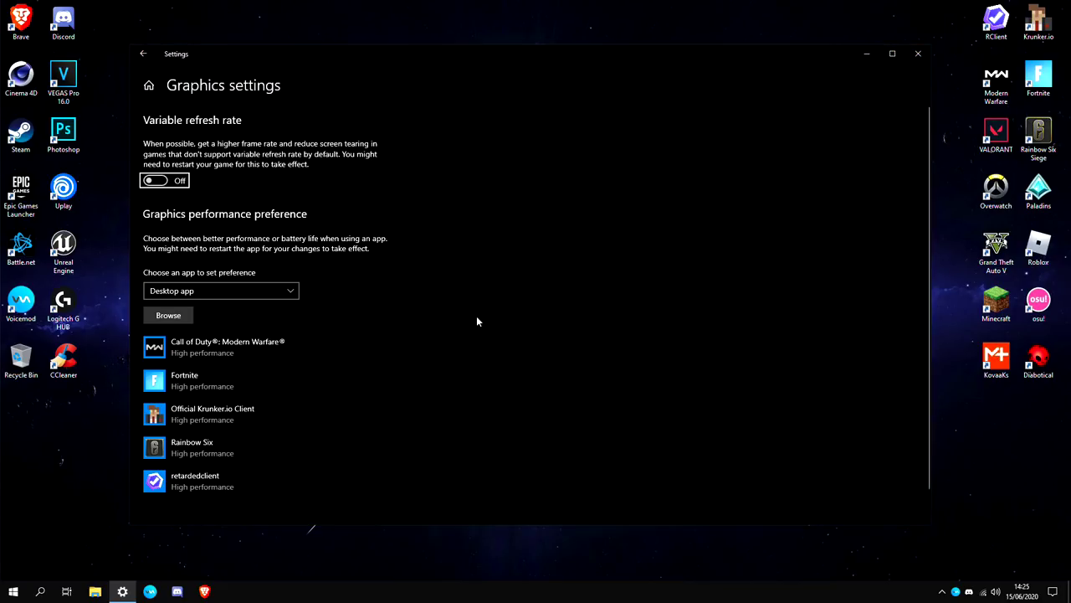
pyautogui.scroll(-1, 361, 349)
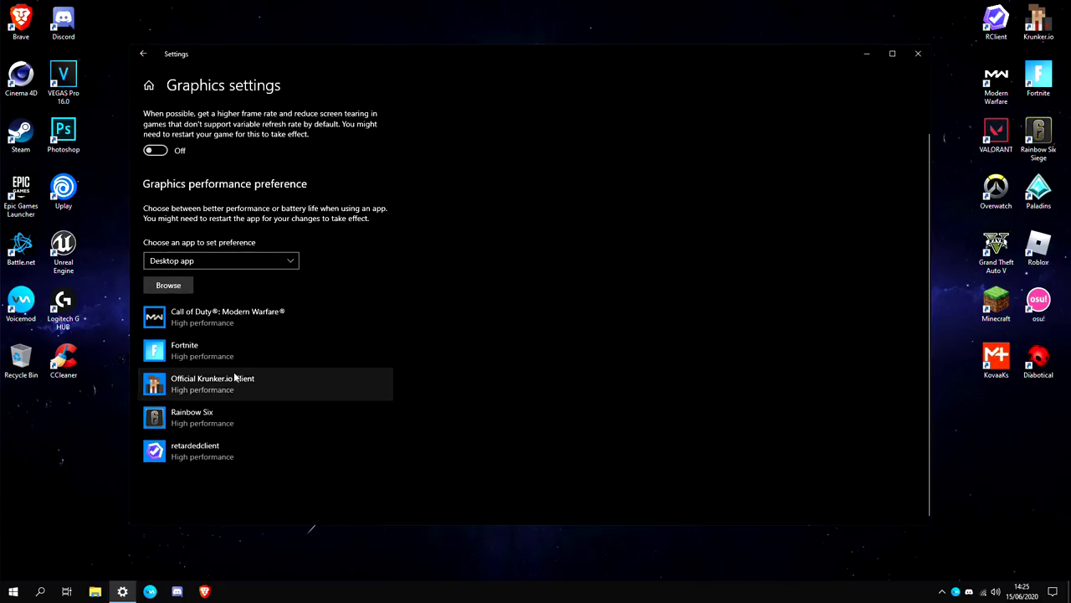
# Step: Open the file location of the Brave desktop shortcut, copy the folder path and close the folder window
pyautogui.rightClick(21, 22)
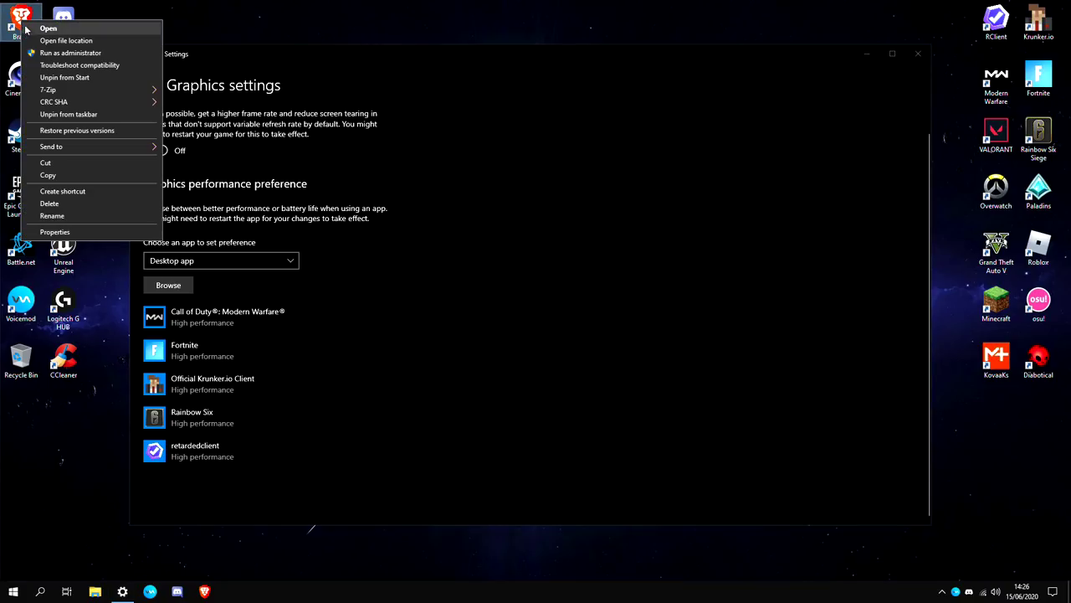
pyautogui.click(50, 42)
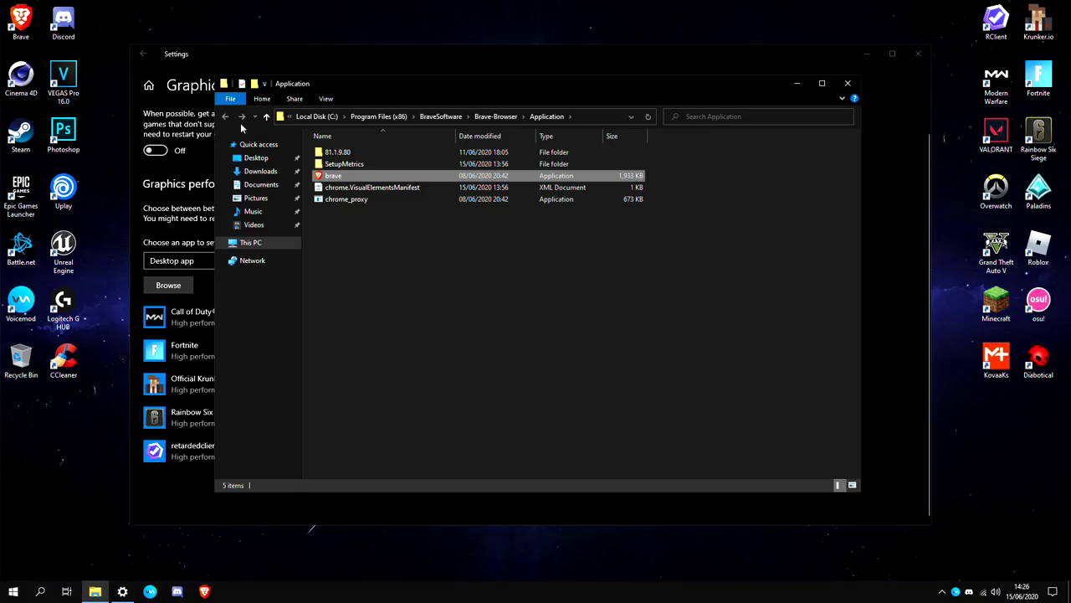
pyautogui.click(594, 120)
pyautogui.hotkey('ctrl', 'c')
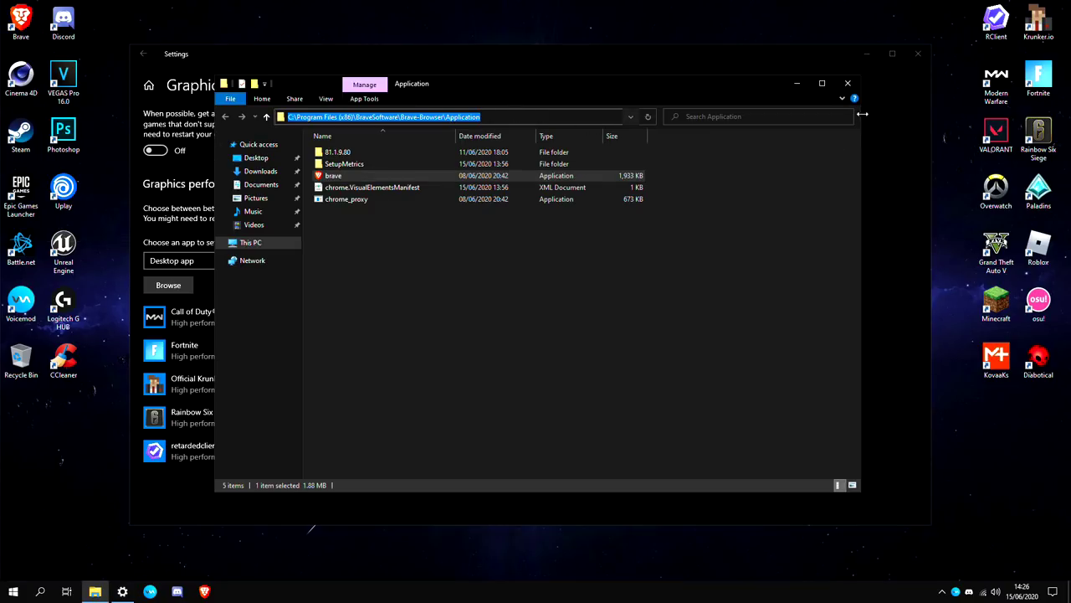
pyautogui.click(848, 83)
# Step: Add the brave application from the copied Brave-Browser\Application folder to the graphics performance preference list
pyautogui.click(184, 287)
pyautogui.click(372, 73)
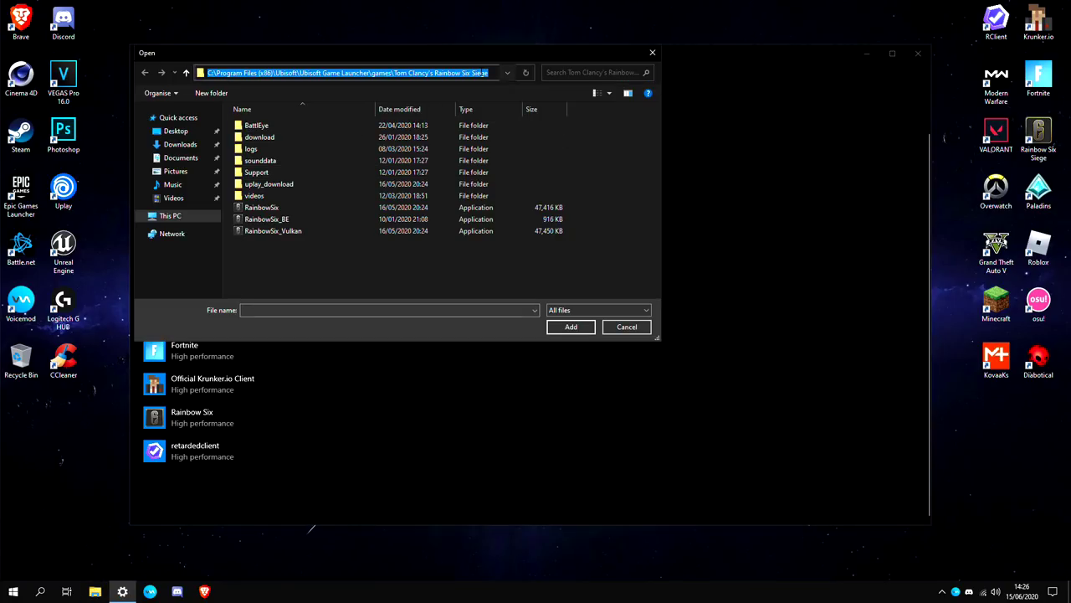
pyautogui.hotkey('ctrl', 'v')
pyautogui.press('Return')
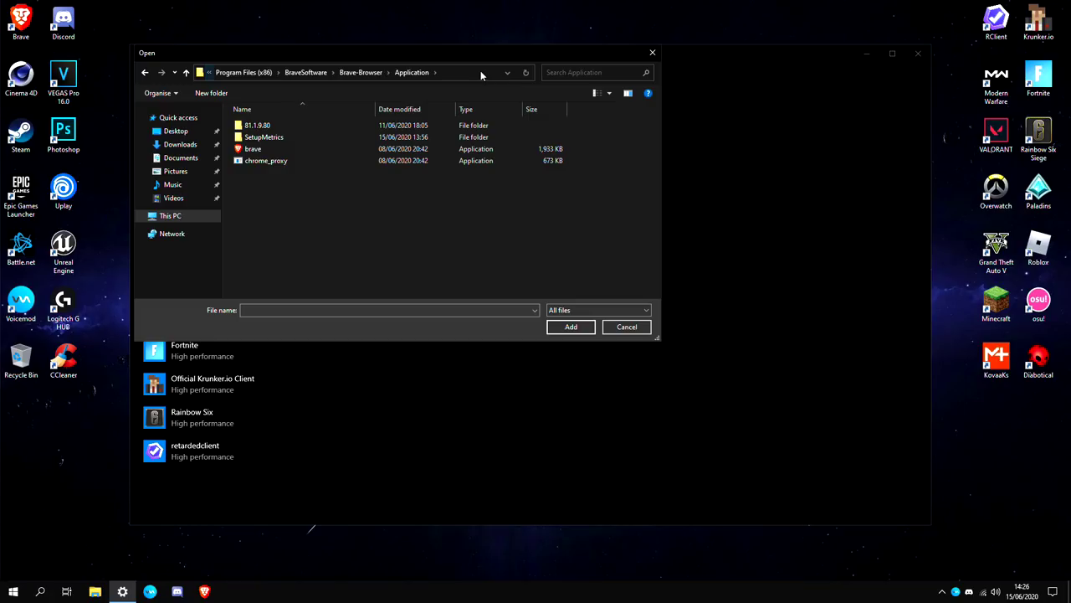
pyautogui.click(315, 150)
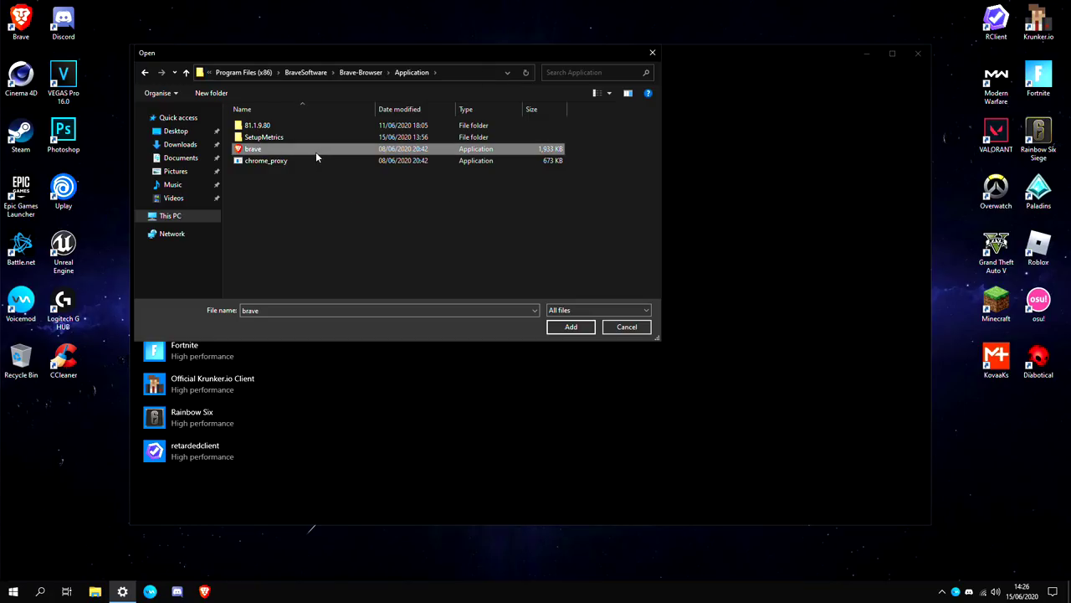
pyautogui.click(567, 328)
# Step: Set Brave Browser's graphics preference to High performance and save it
pyautogui.click(207, 369)
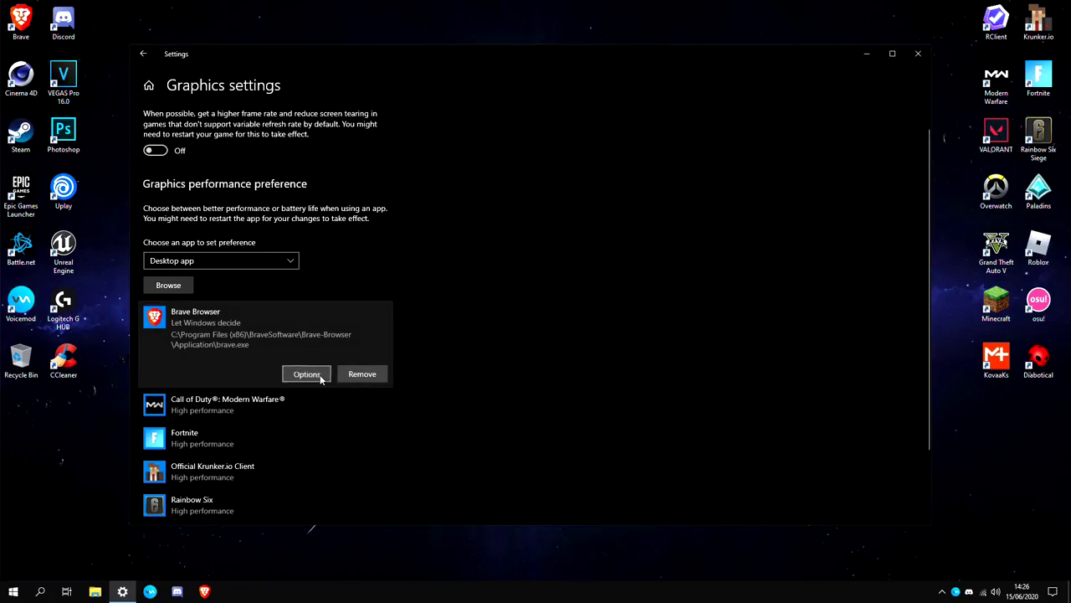
pyautogui.click(306, 374)
pyautogui.click(436, 310)
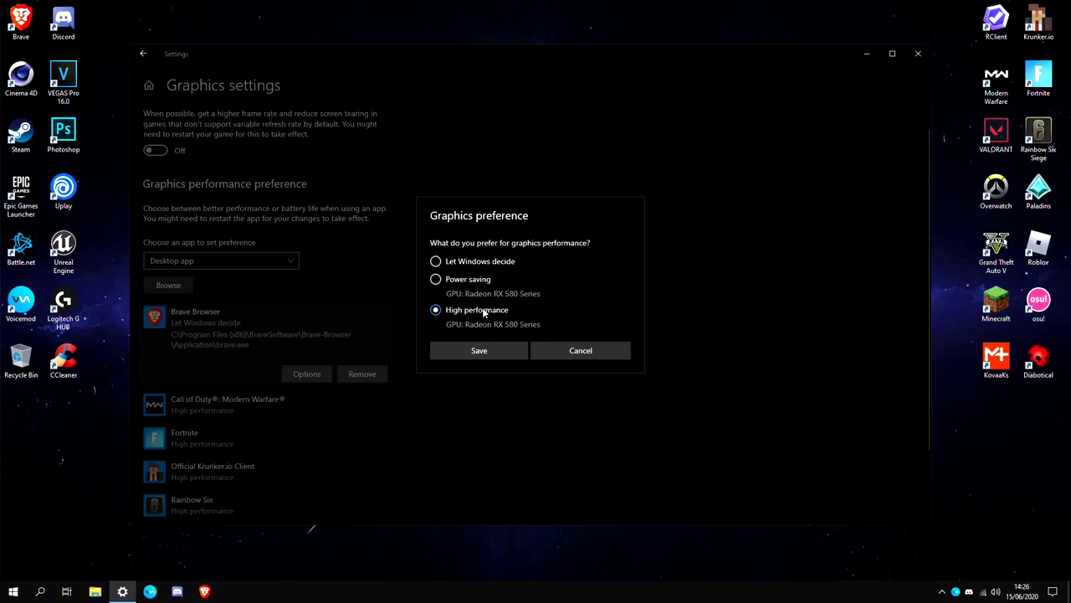
pyautogui.click(479, 350)
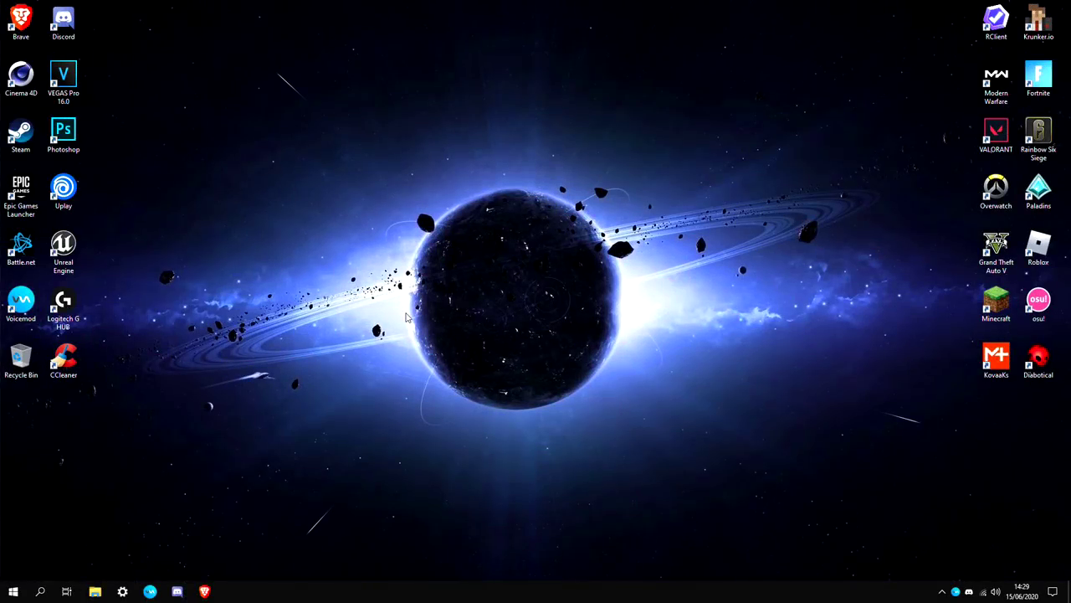
# Step: Search Windows for "msconf", open System Configuration and select the timeout value in the boot settings
pyautogui.press('super')
pyautogui.write('msconf')
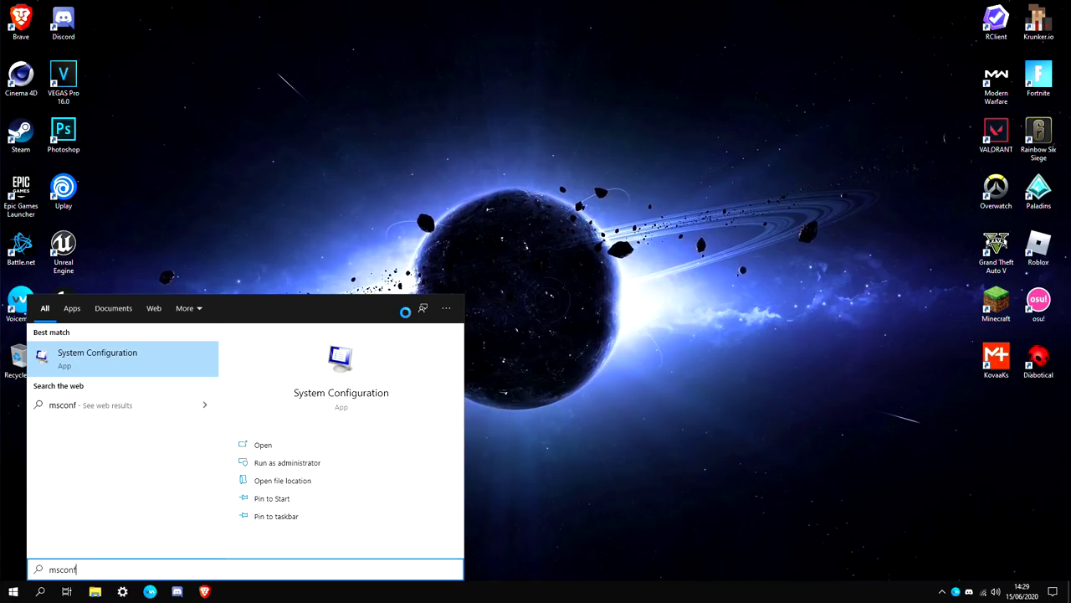
pyautogui.press('Return')
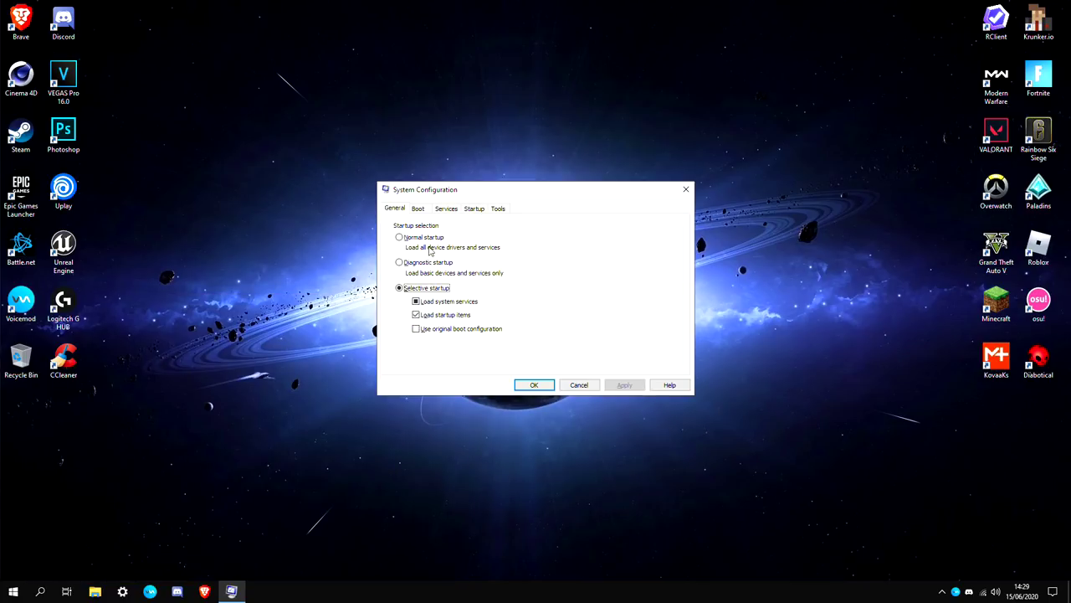
pyautogui.click(426, 212)
pyautogui.doubleClick(619, 313)
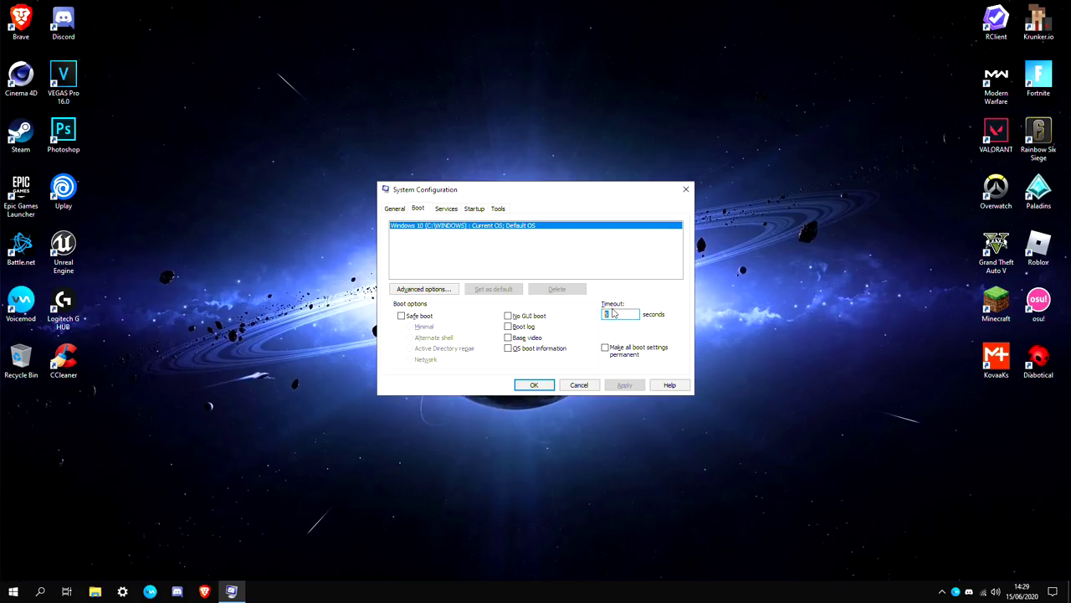
# Step: Enable Number of processors in the advanced boot options and set it to 12
pyautogui.click(423, 288)
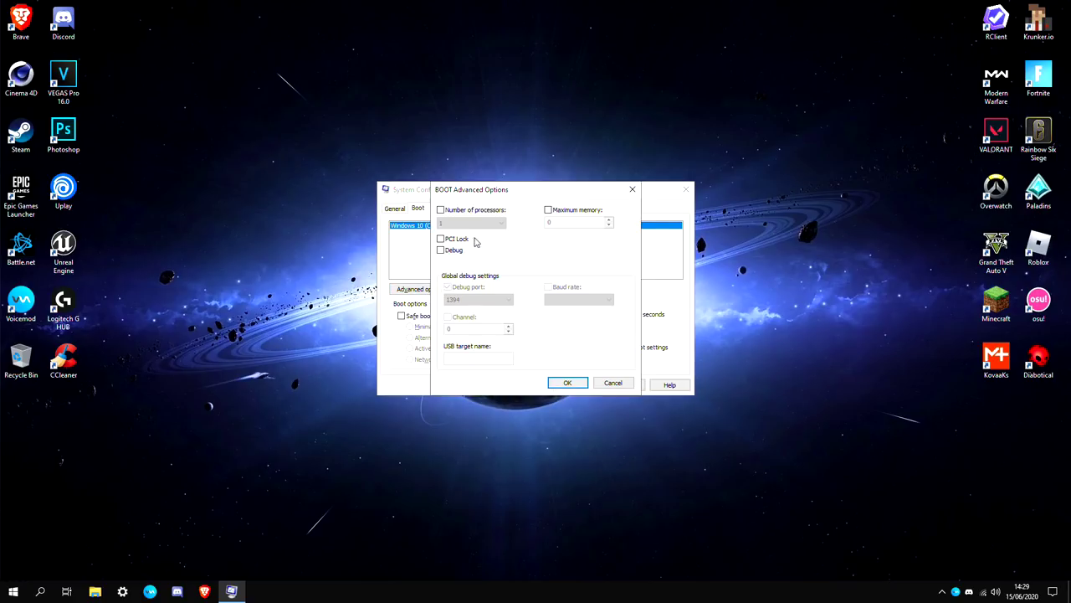
pyautogui.click(468, 213)
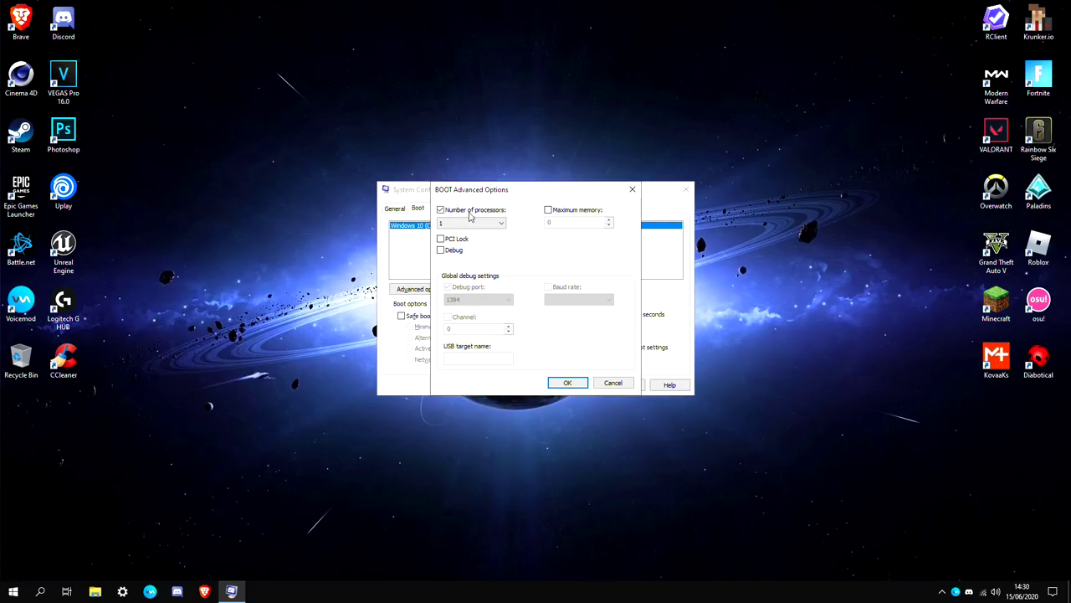
pyautogui.click(472, 223)
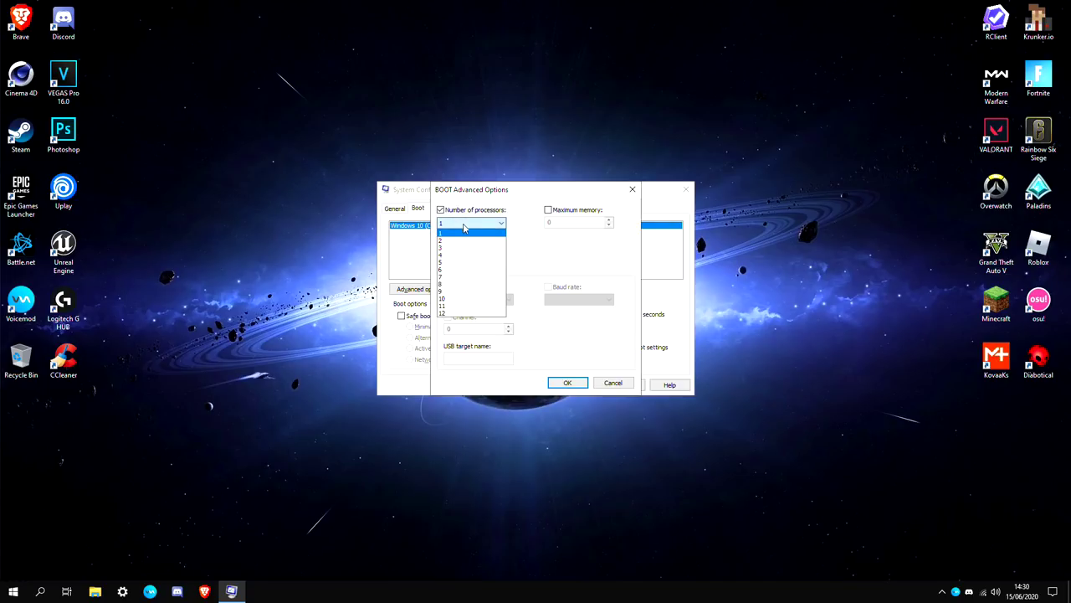
pyautogui.click(452, 314)
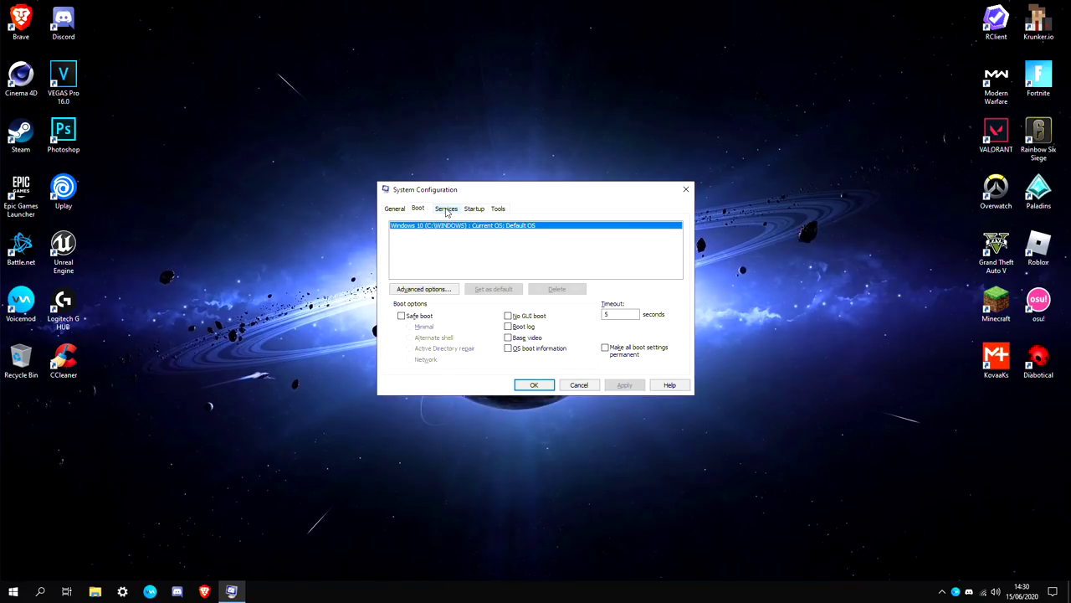
# Step: Hide all Microsoft services in System Configuration's services list and confirm the settings
pyautogui.click(447, 210)
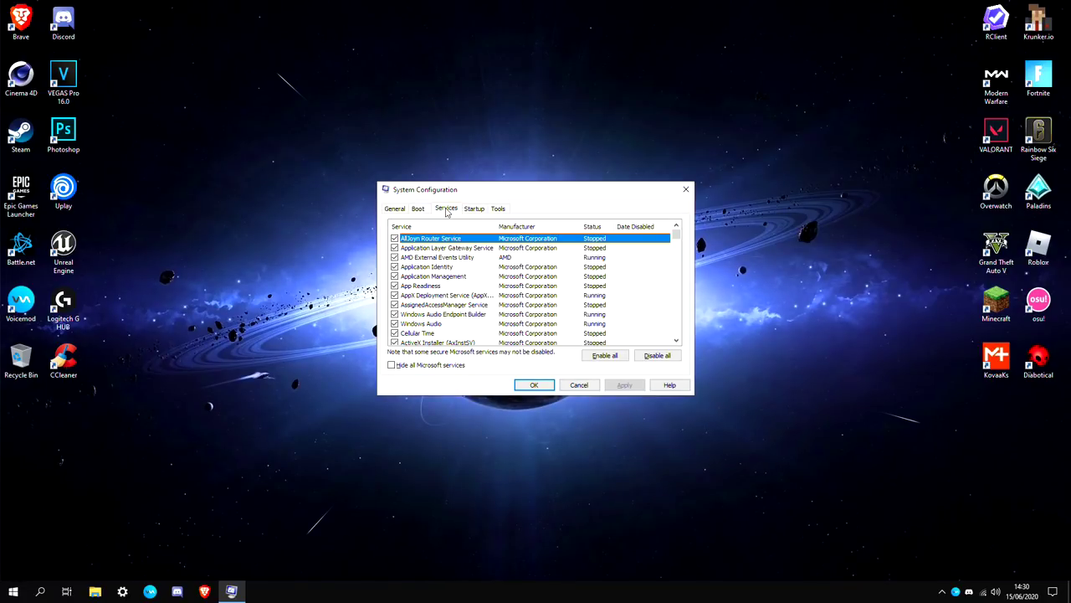
pyautogui.click(392, 366)
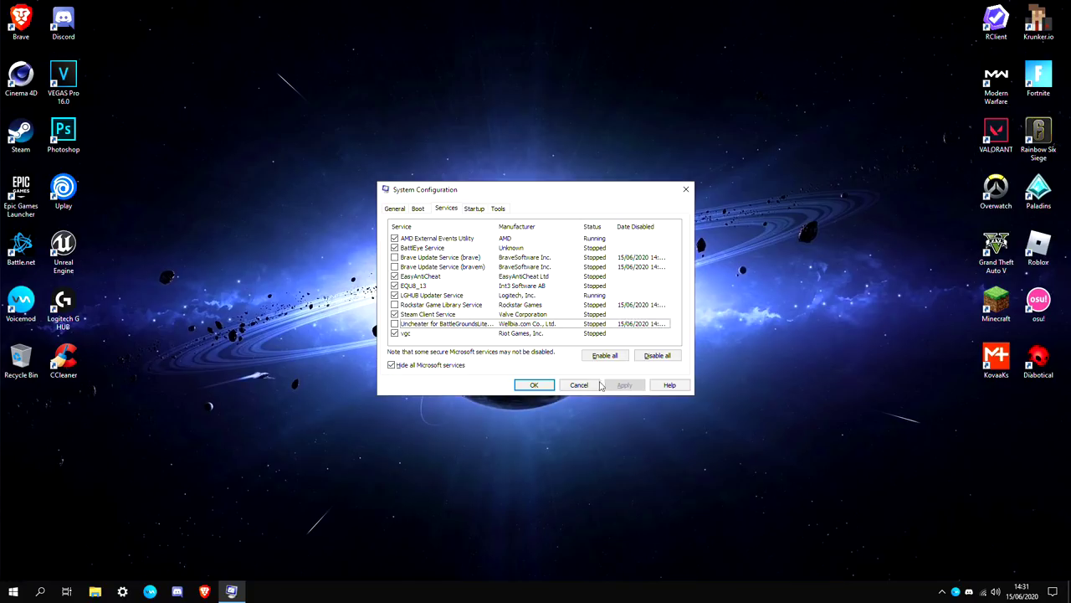
pyautogui.click(531, 384)
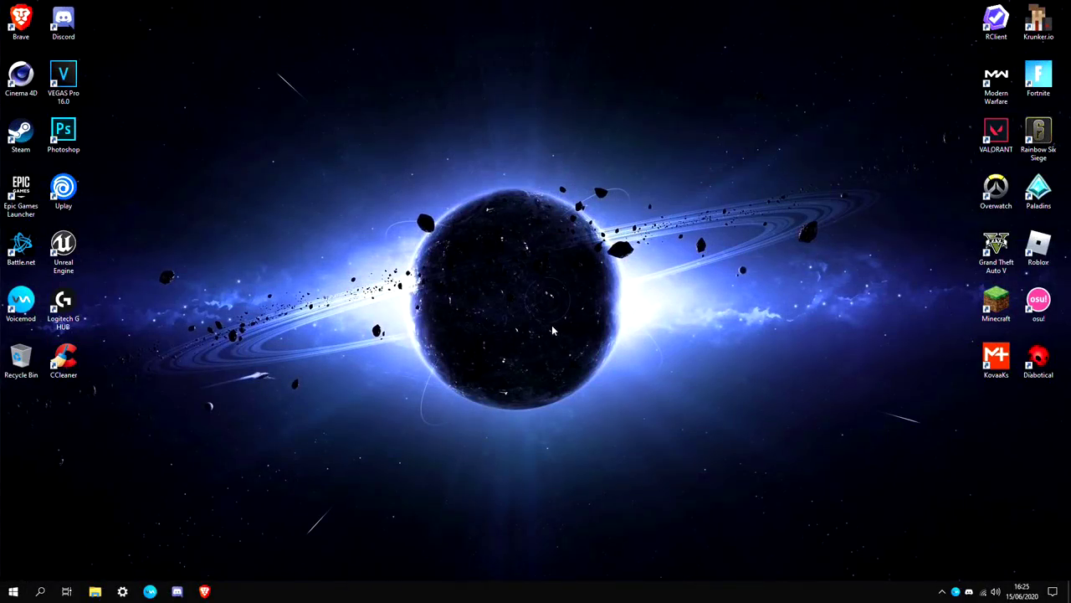
# Step: Search Windows for "advanced sy" and open the virtual memory settings from the advanced performance options
pyautogui.press('super')
pyautogui.write('advanced sy')
pyautogui.press('Return')
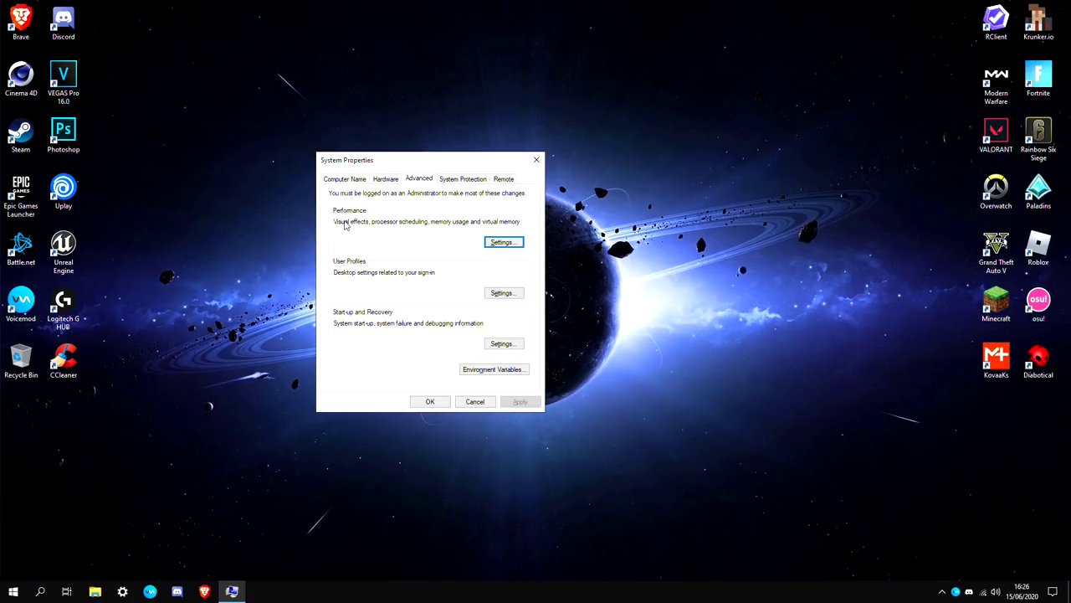
pyautogui.click(504, 243)
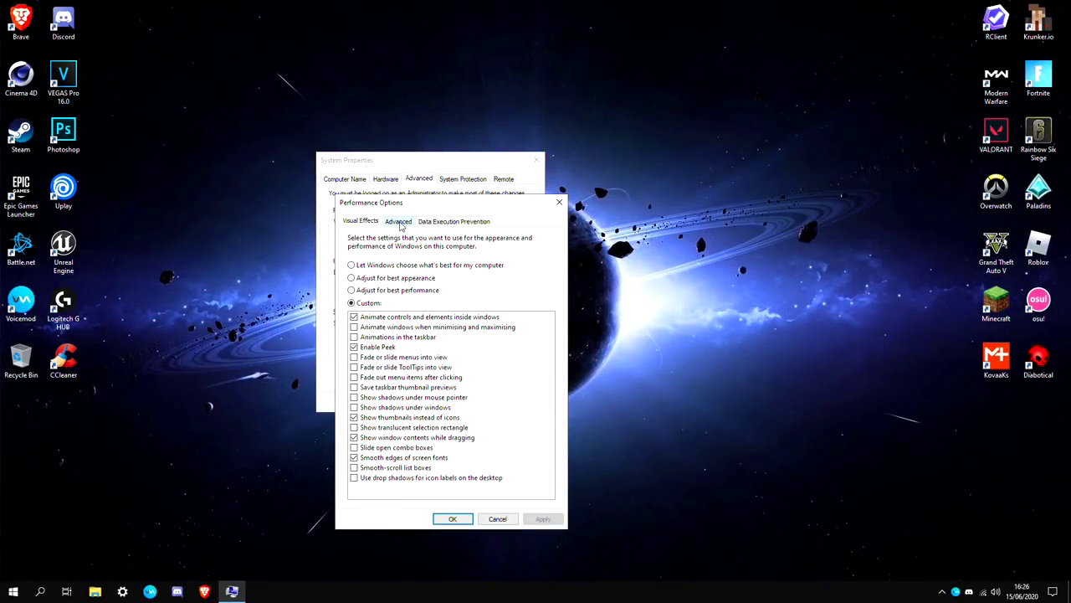
pyautogui.click(399, 223)
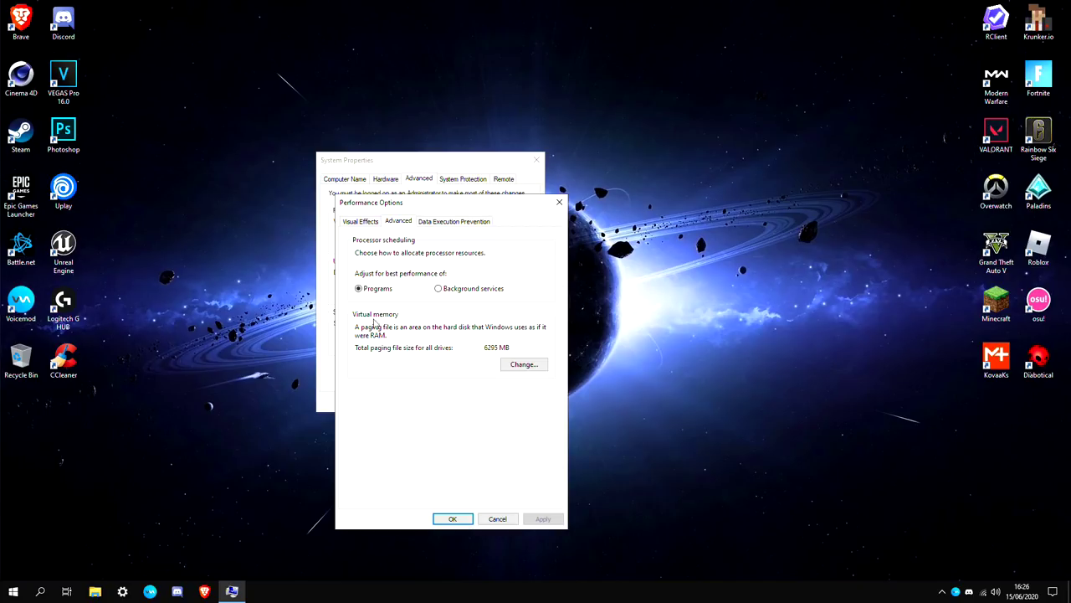
pyautogui.click(510, 365)
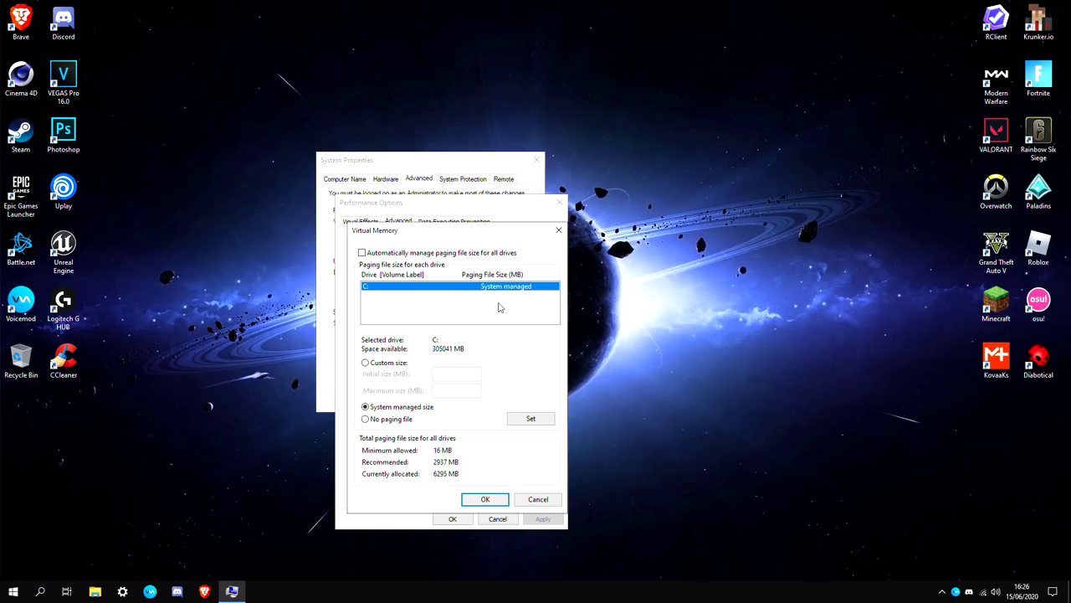
# Step: Apply No paging file to drive C:, set it back to System managed size, and confirm the virtual memory and performance settings
pyautogui.click(516, 420)
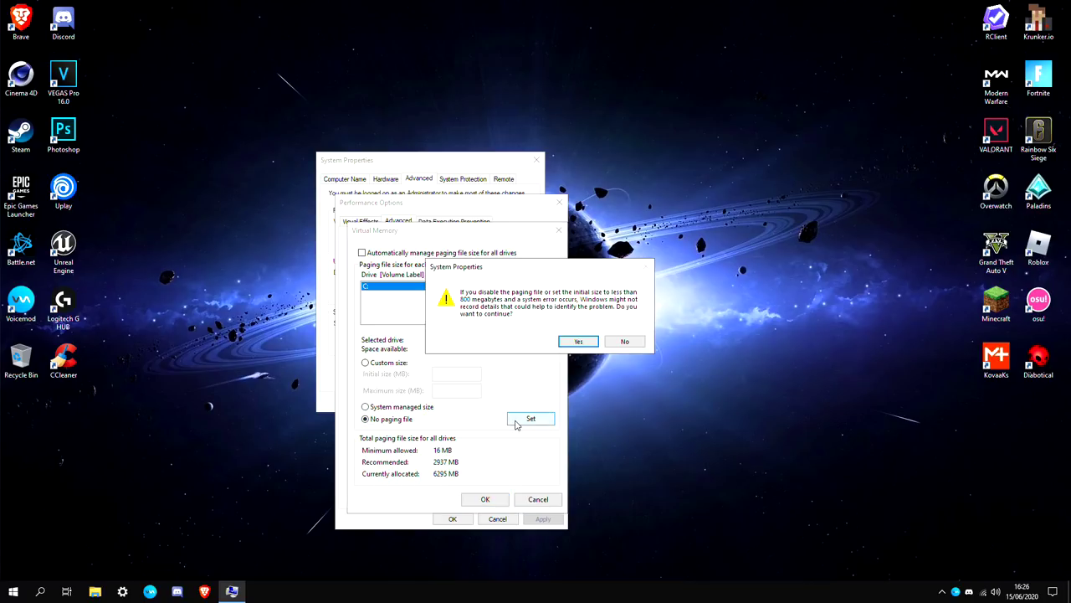
pyautogui.click(578, 342)
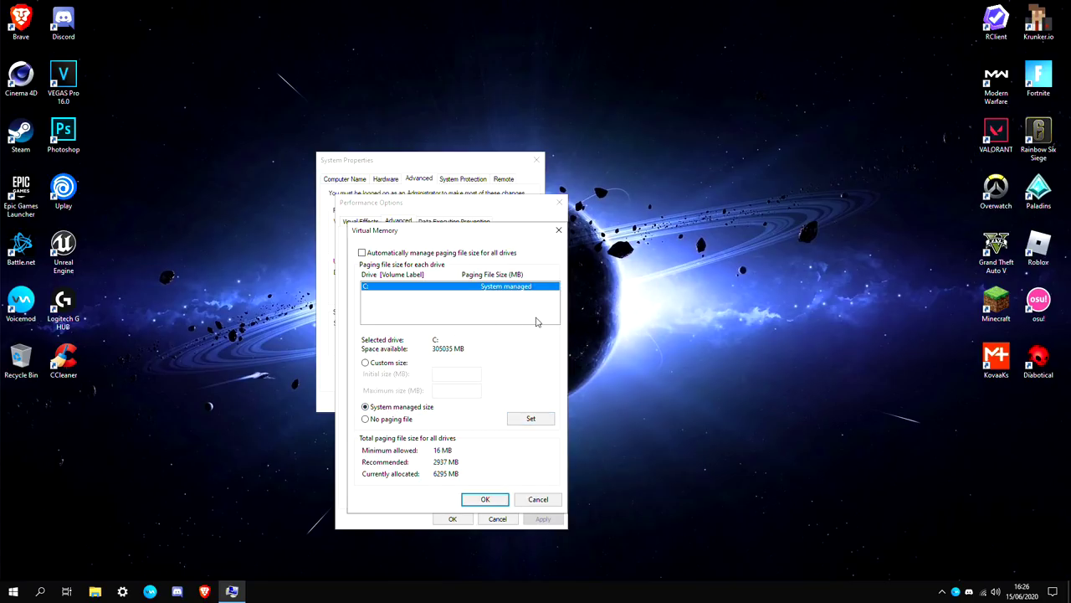
pyautogui.click(485, 499)
pyautogui.click(449, 518)
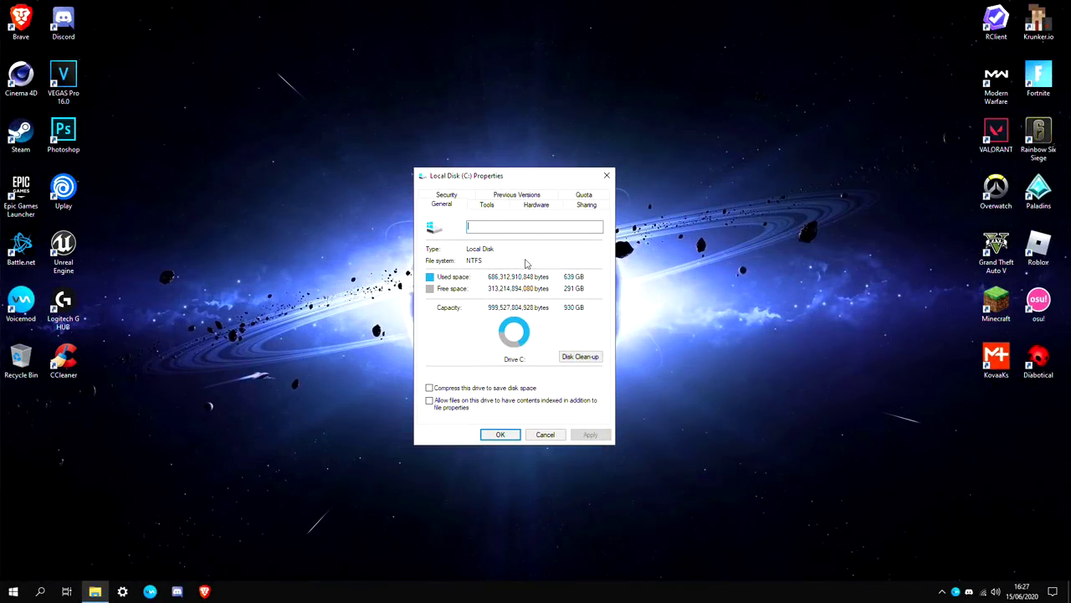
# Step: Start optimising drive C: from the Local Disk (C:) properties
pyautogui.click(488, 205)
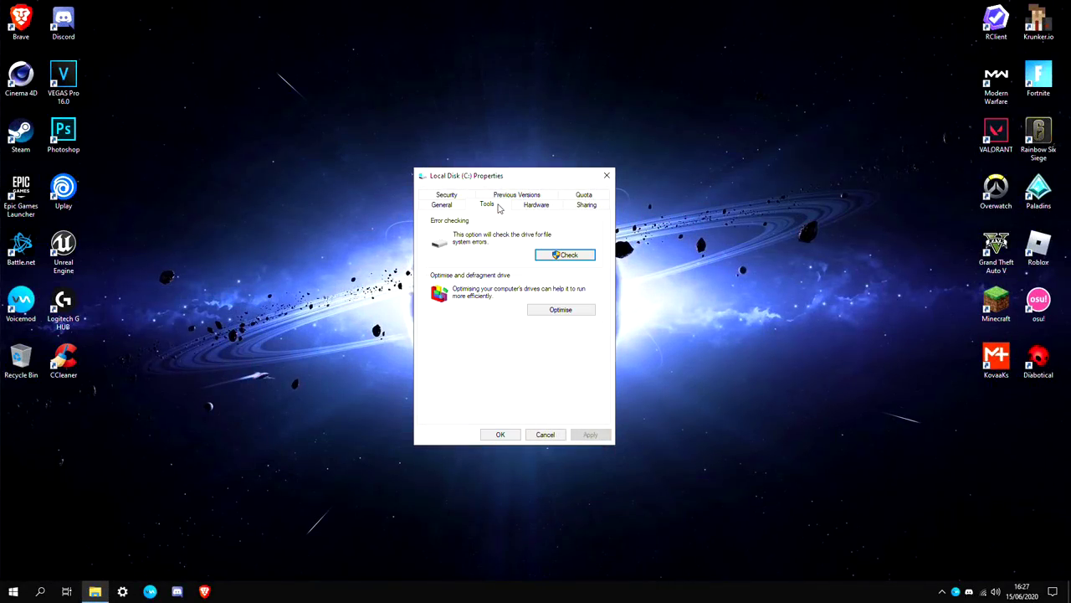
pyautogui.click(560, 311)
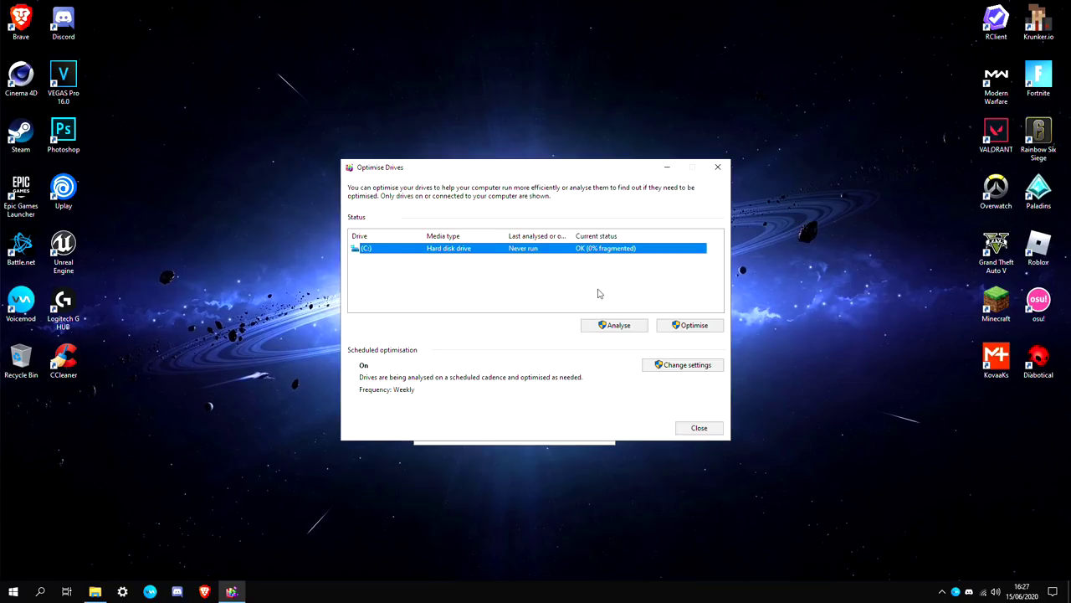
pyautogui.click(695, 322)
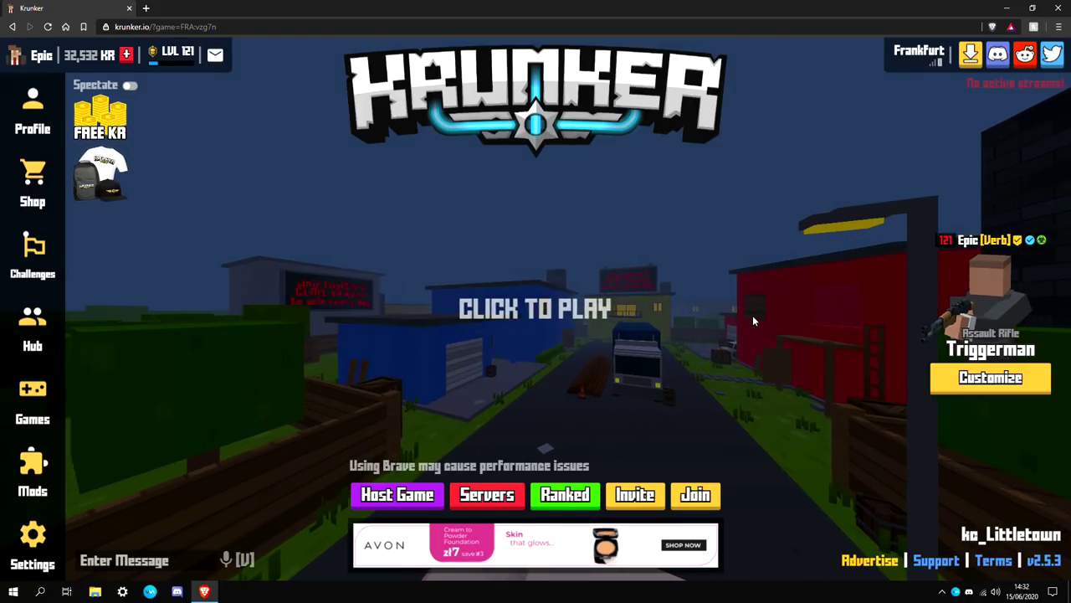
# Step: Set the priority of the brave.exe process using the most memory to High in Task Manager, confirm the change and close Task Manager
pyautogui.hotkey('ctrl', 'shift', 'Escape')
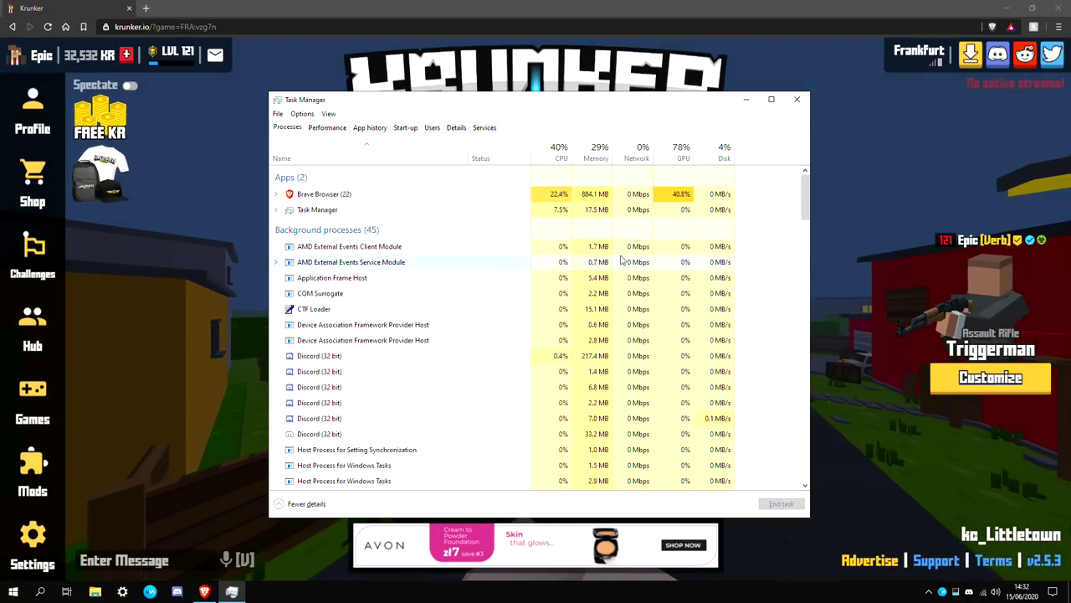
pyautogui.click(327, 127)
pyautogui.click(287, 127)
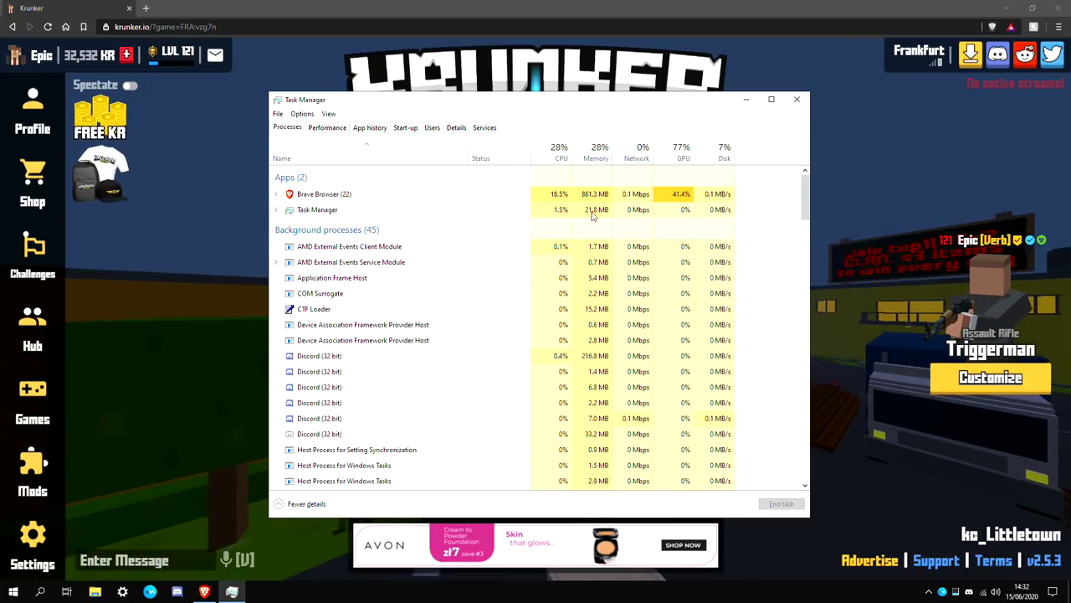
pyautogui.click(455, 128)
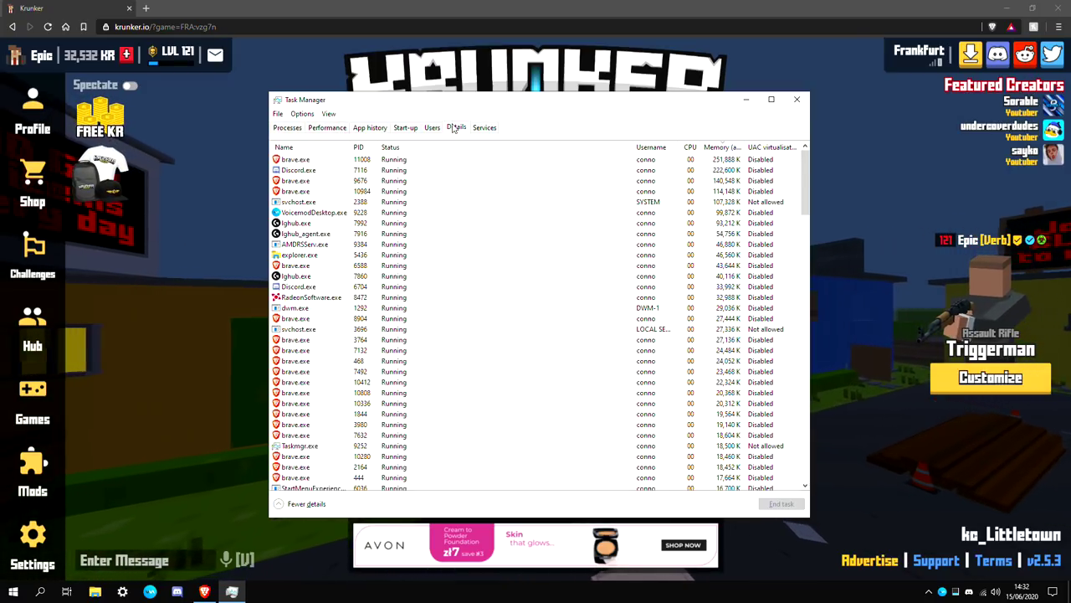
pyautogui.click(418, 159)
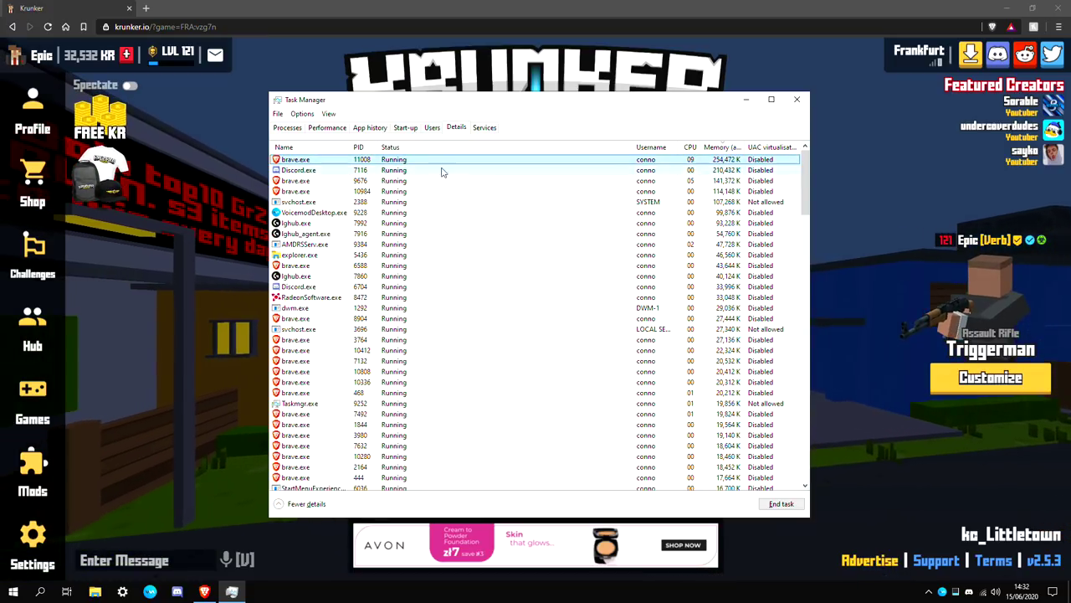
pyautogui.rightClick(416, 160)
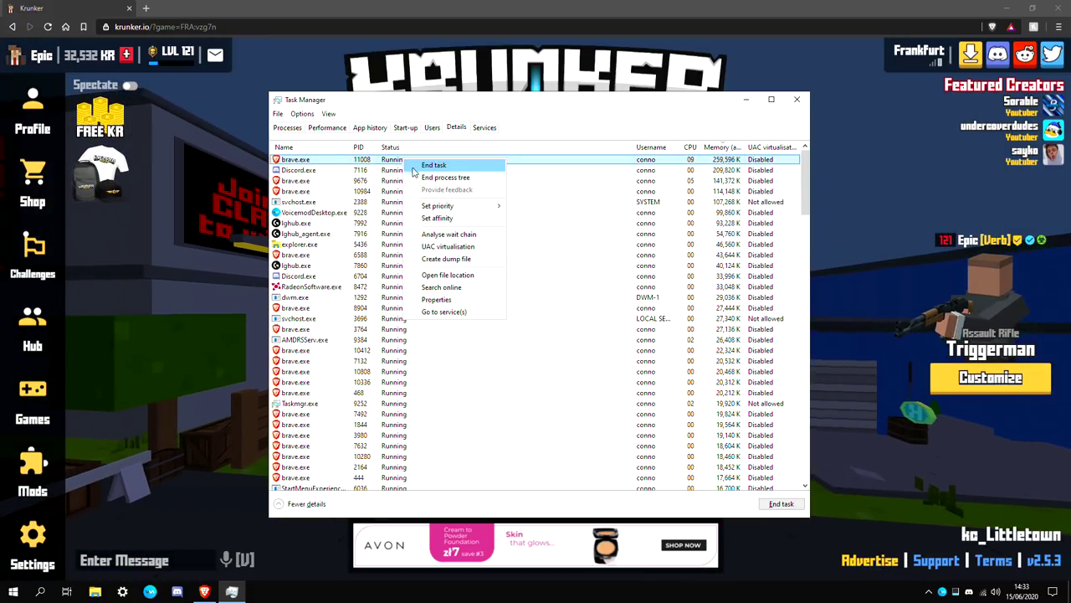
pyautogui.moveTo(493, 207)
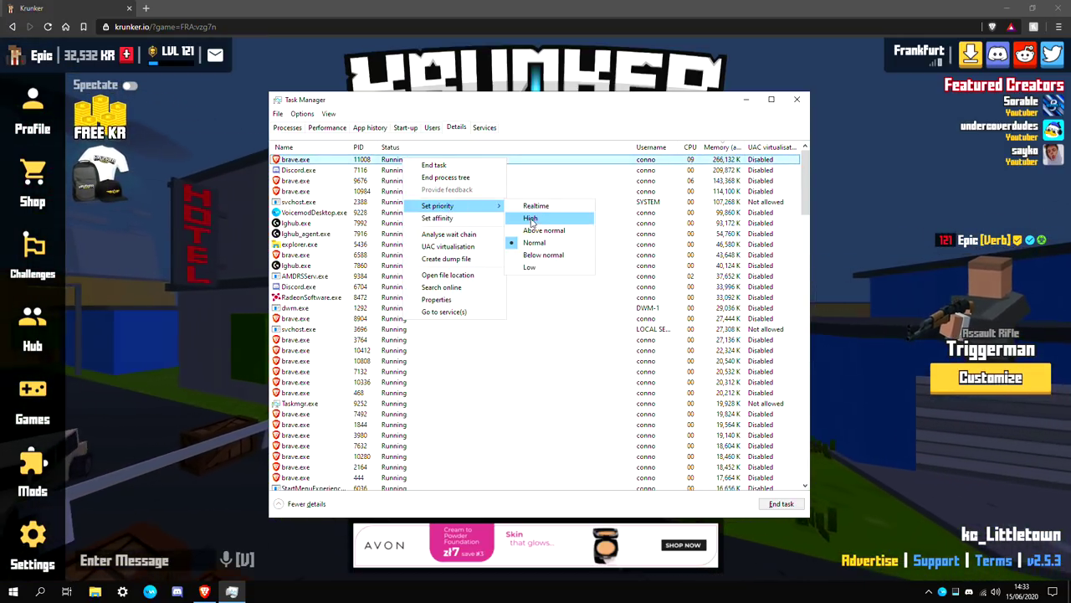
pyautogui.click(530, 218)
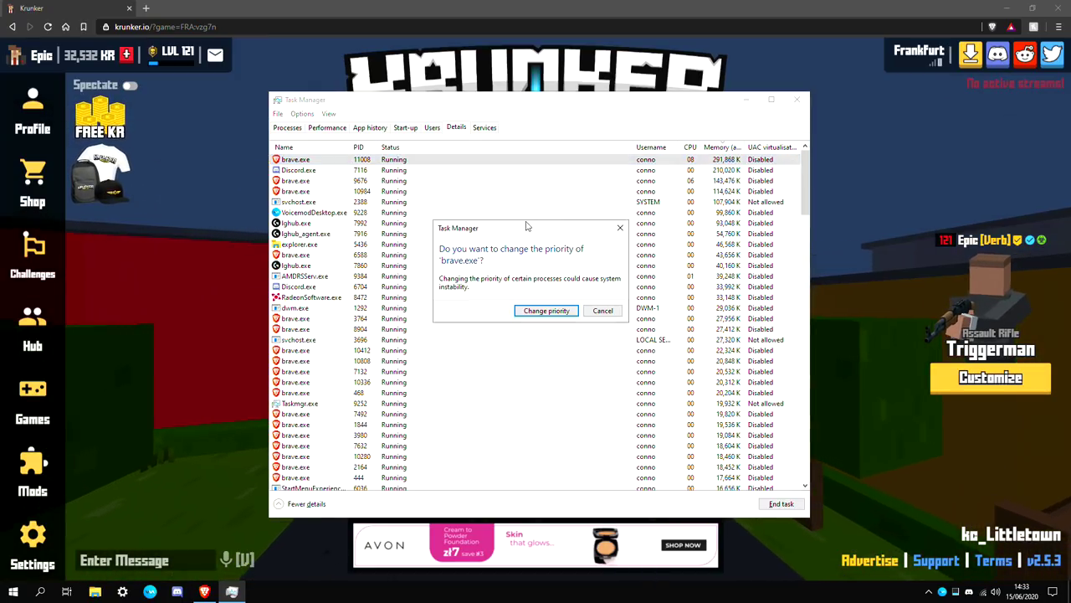
pyautogui.click(540, 310)
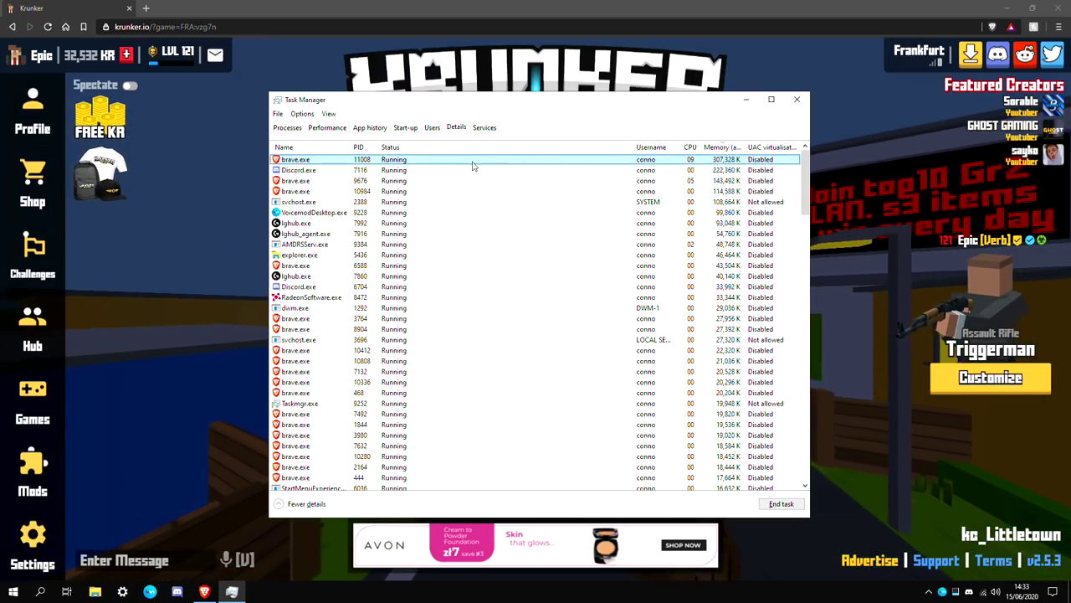
pyautogui.click(287, 127)
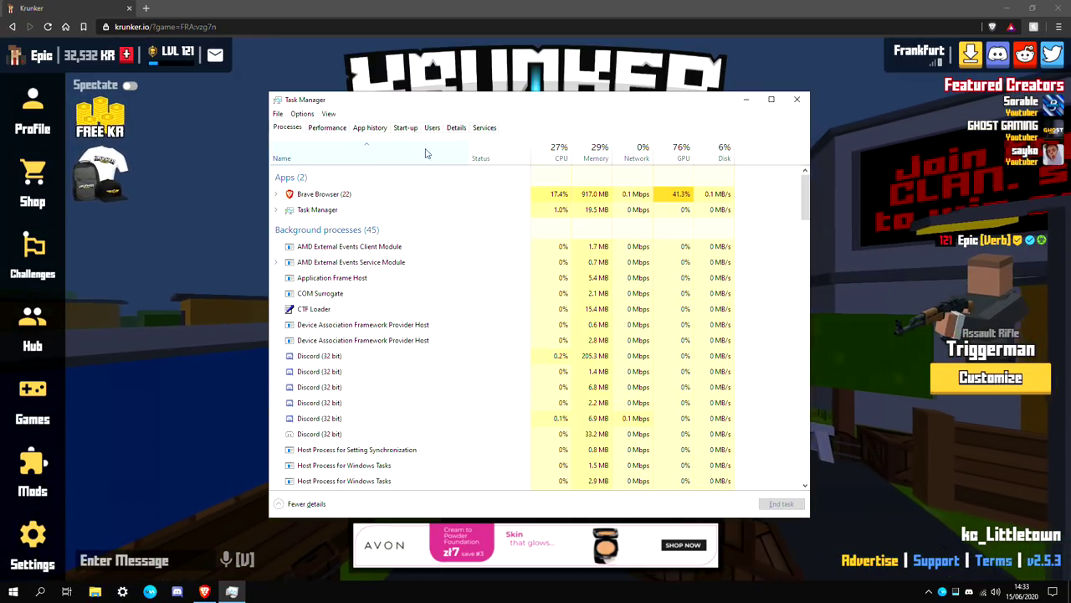
pyautogui.click(797, 99)
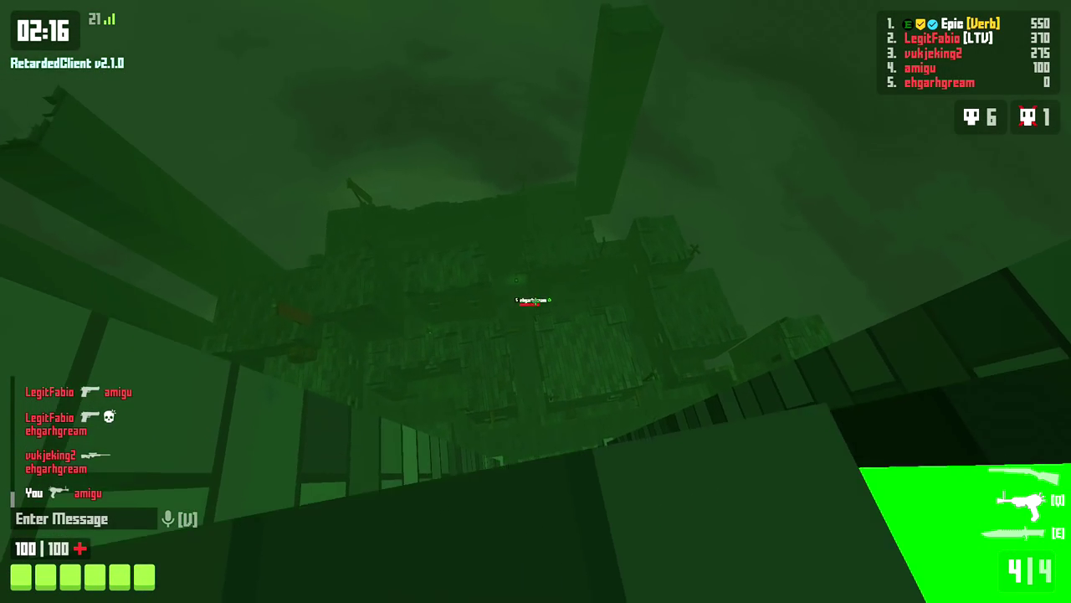
pyautogui.click(535, 301)
pyautogui.click(535, 301)
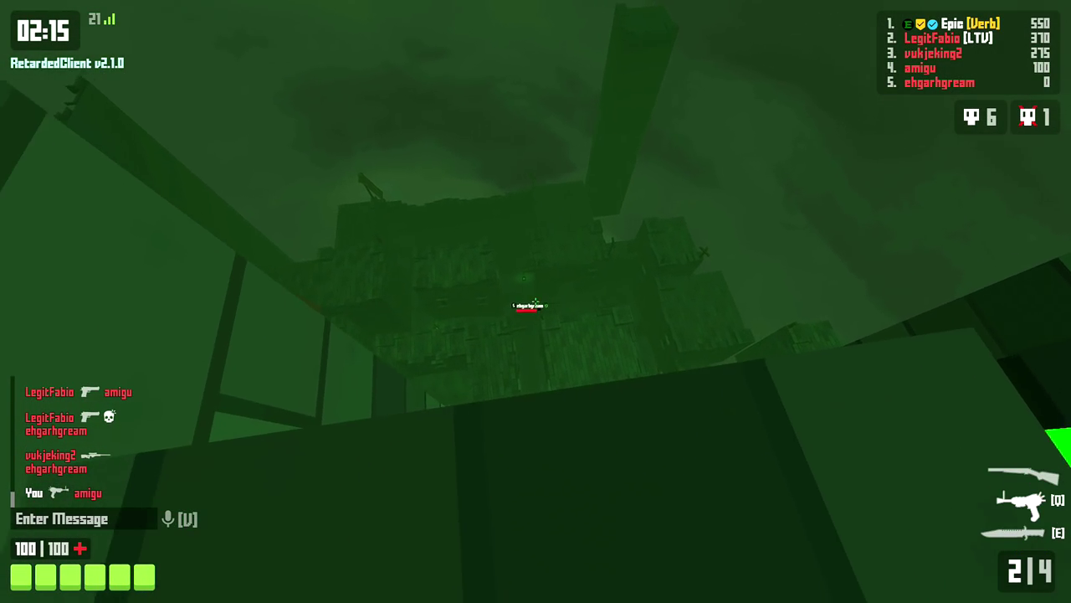
pyautogui.click(536, 301)
pyautogui.click(536, 301)
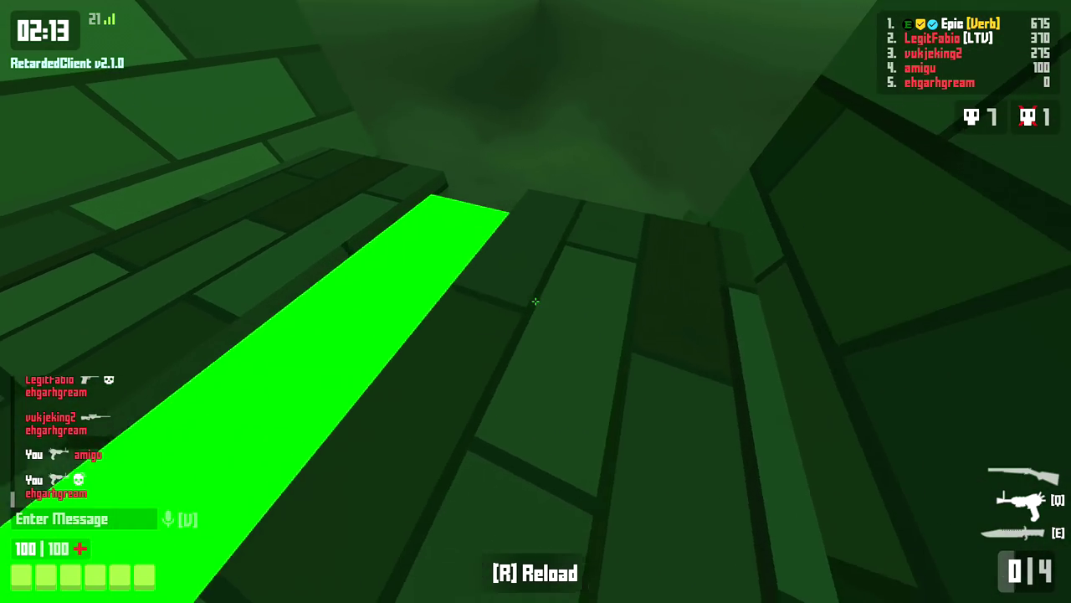
pyautogui.press('r')
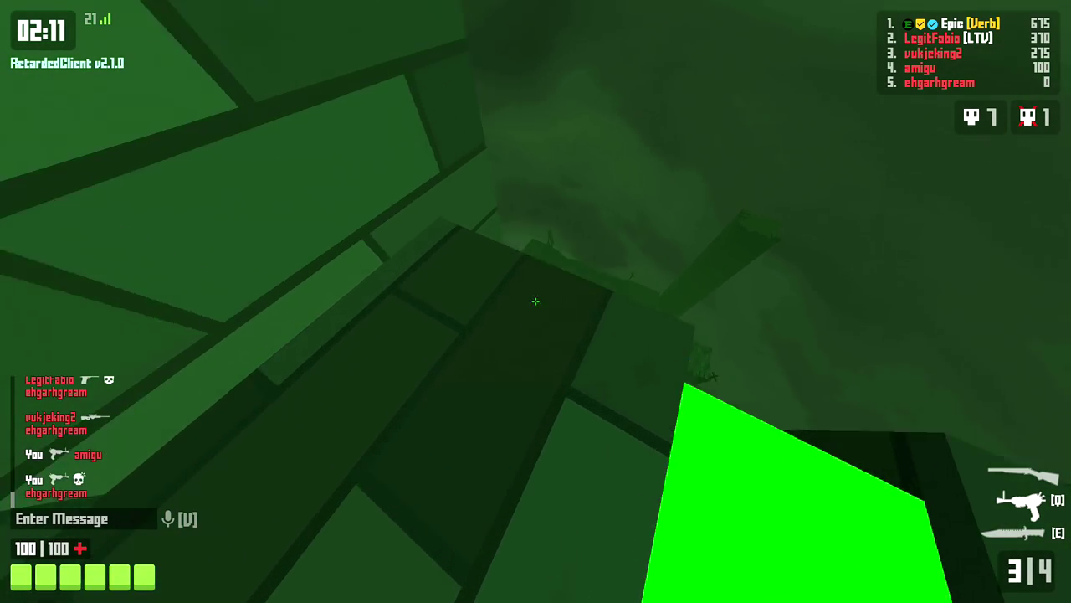
pyautogui.click(536, 302)
pyautogui.click(535, 301)
pyautogui.click(536, 301)
pyautogui.press('r')
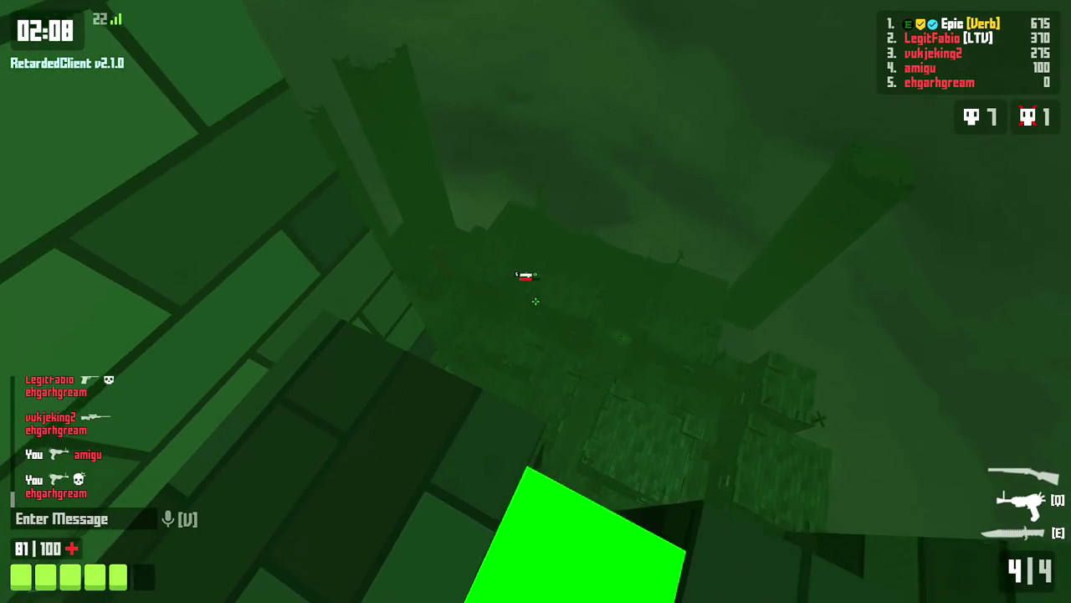
pyautogui.click(535, 301)
pyautogui.click(536, 302)
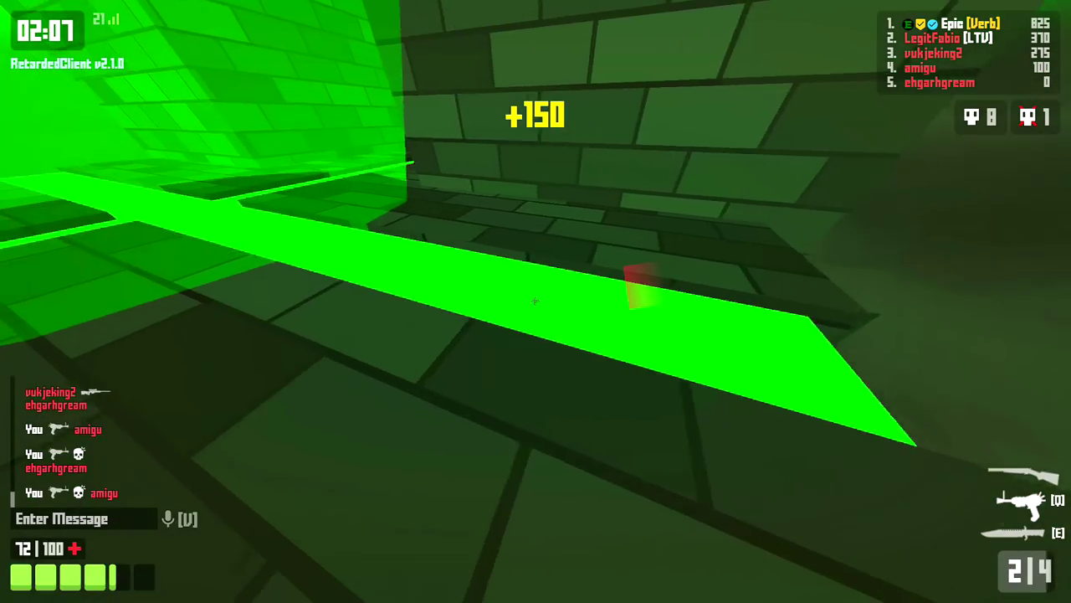
pyautogui.press('r')
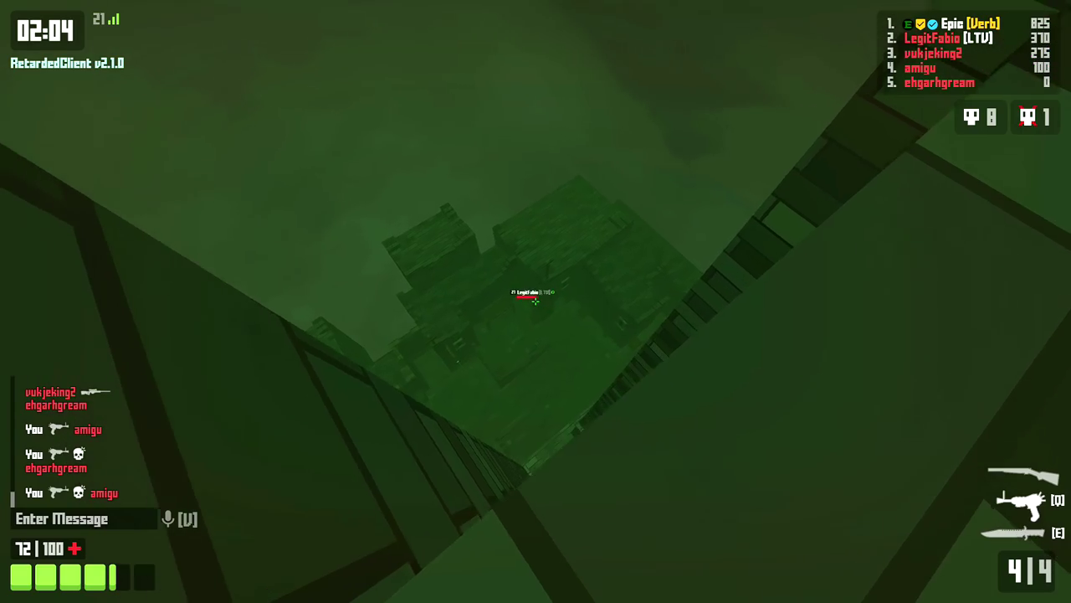
pyautogui.click(535, 302)
pyautogui.click(536, 302)
pyautogui.click(535, 301)
pyautogui.click(536, 301)
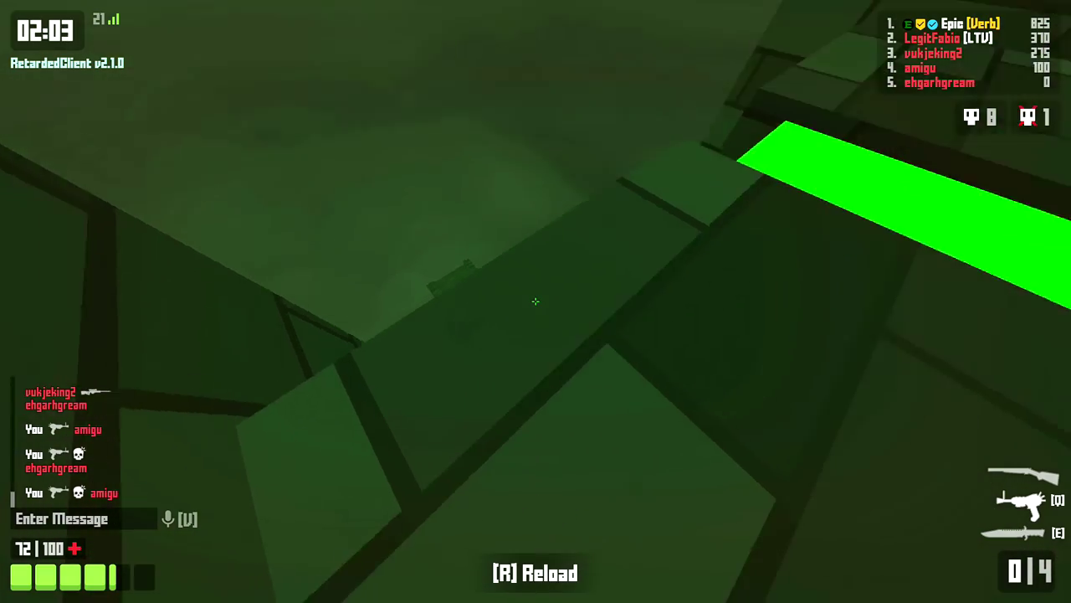
pyautogui.press('r')
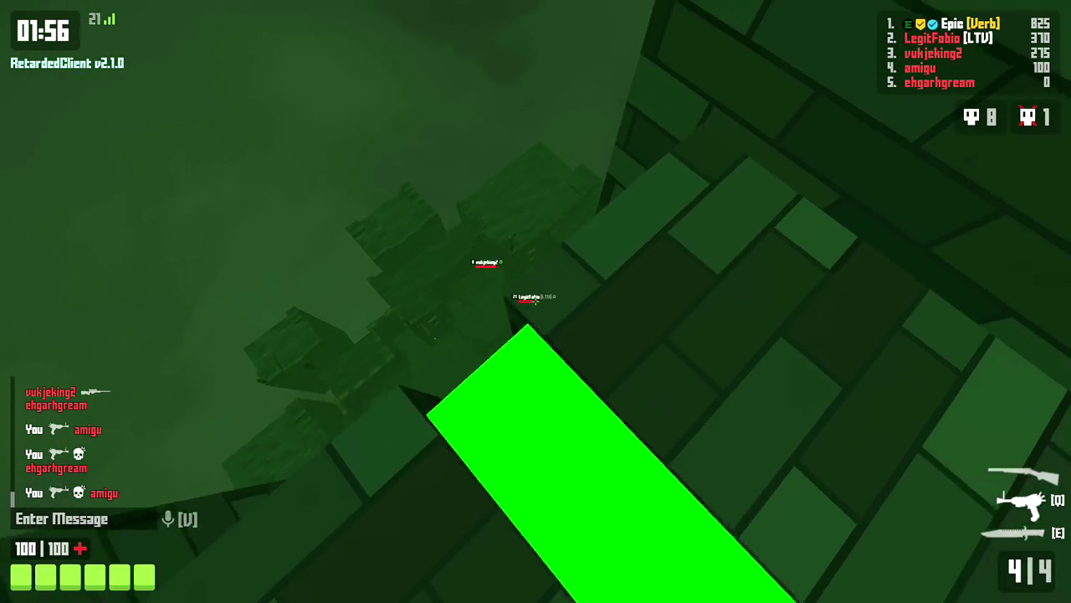
pyautogui.click(535, 299)
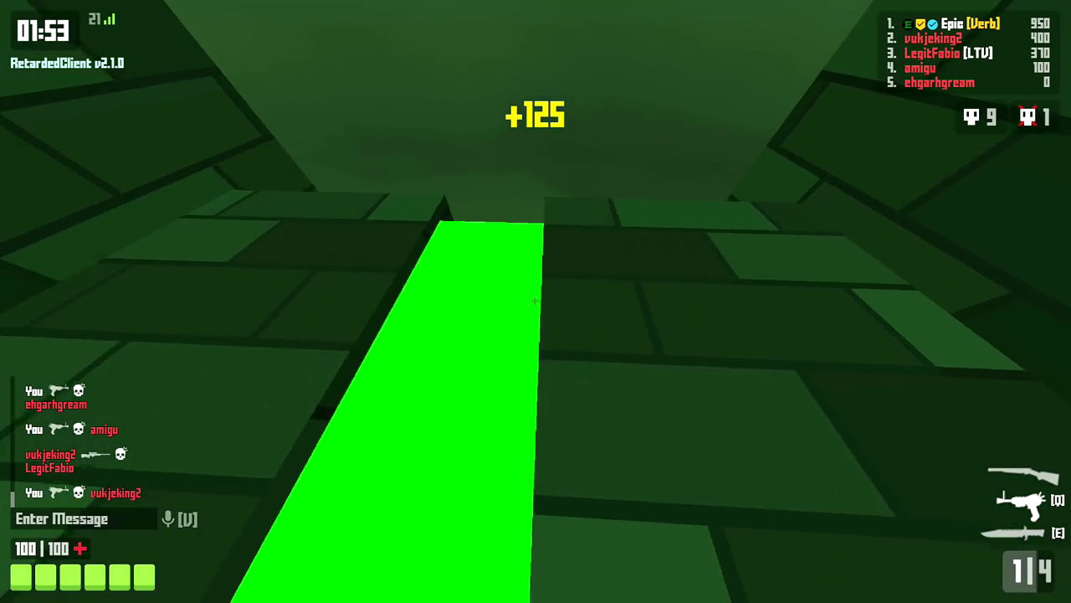
pyautogui.press('r')
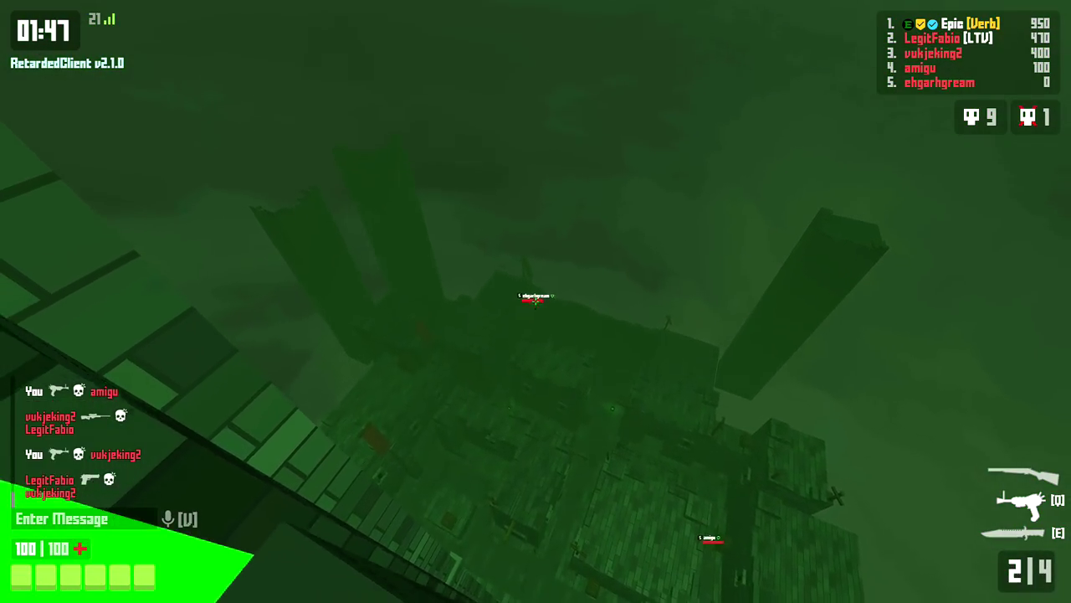
pyautogui.click(536, 299)
pyautogui.click(535, 299)
pyautogui.press('r')
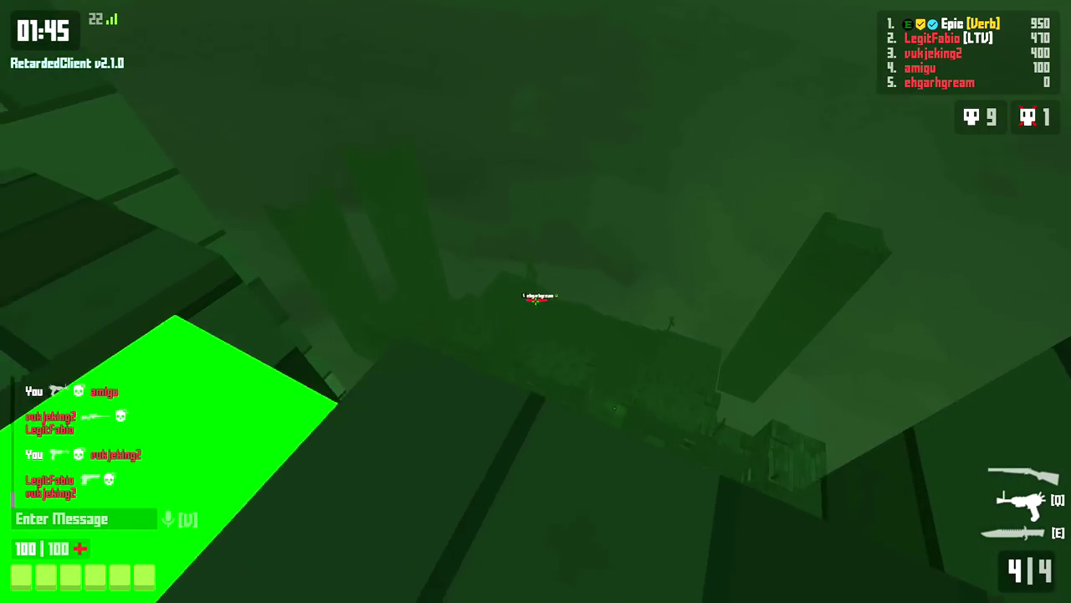